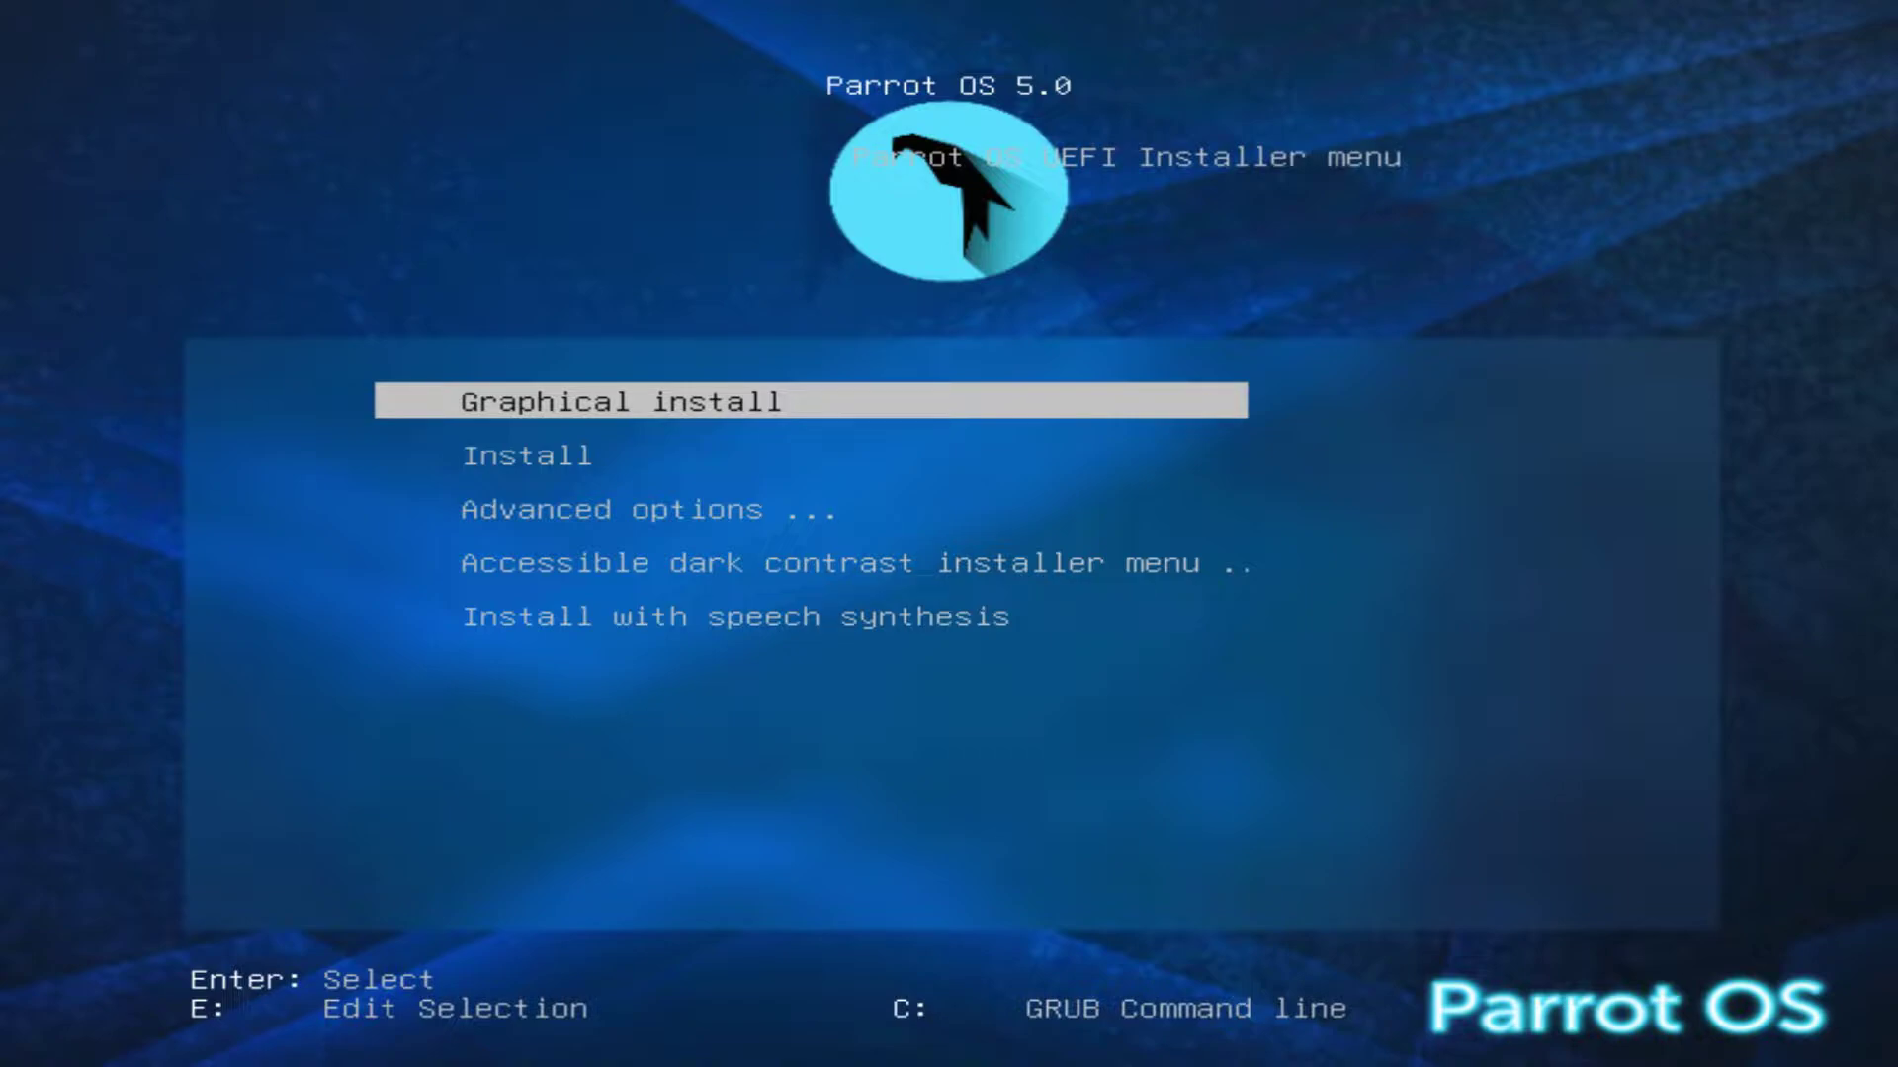
Start the graphical install with English, the default location and the American English keymap.
{"action": "key", "text": "Return"}
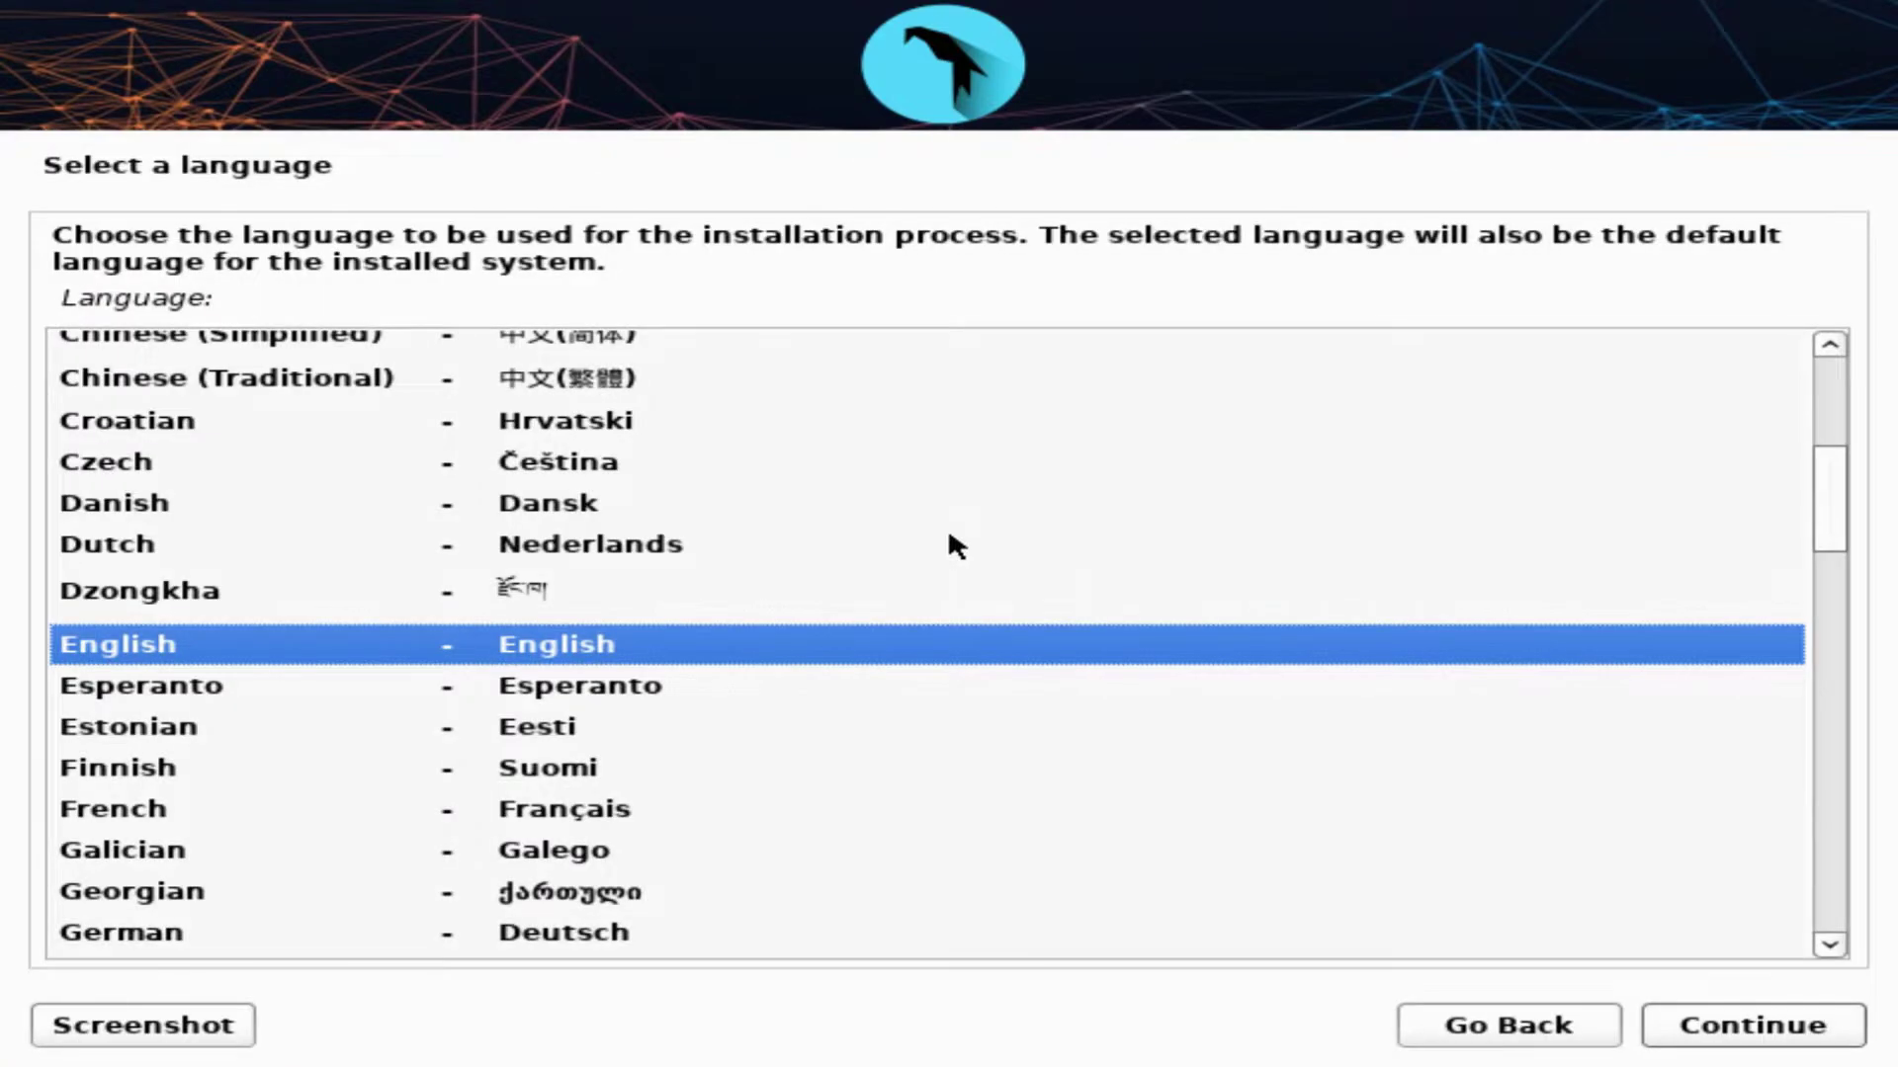
{"action": "left_click", "coordinate": [1708, 1026]}
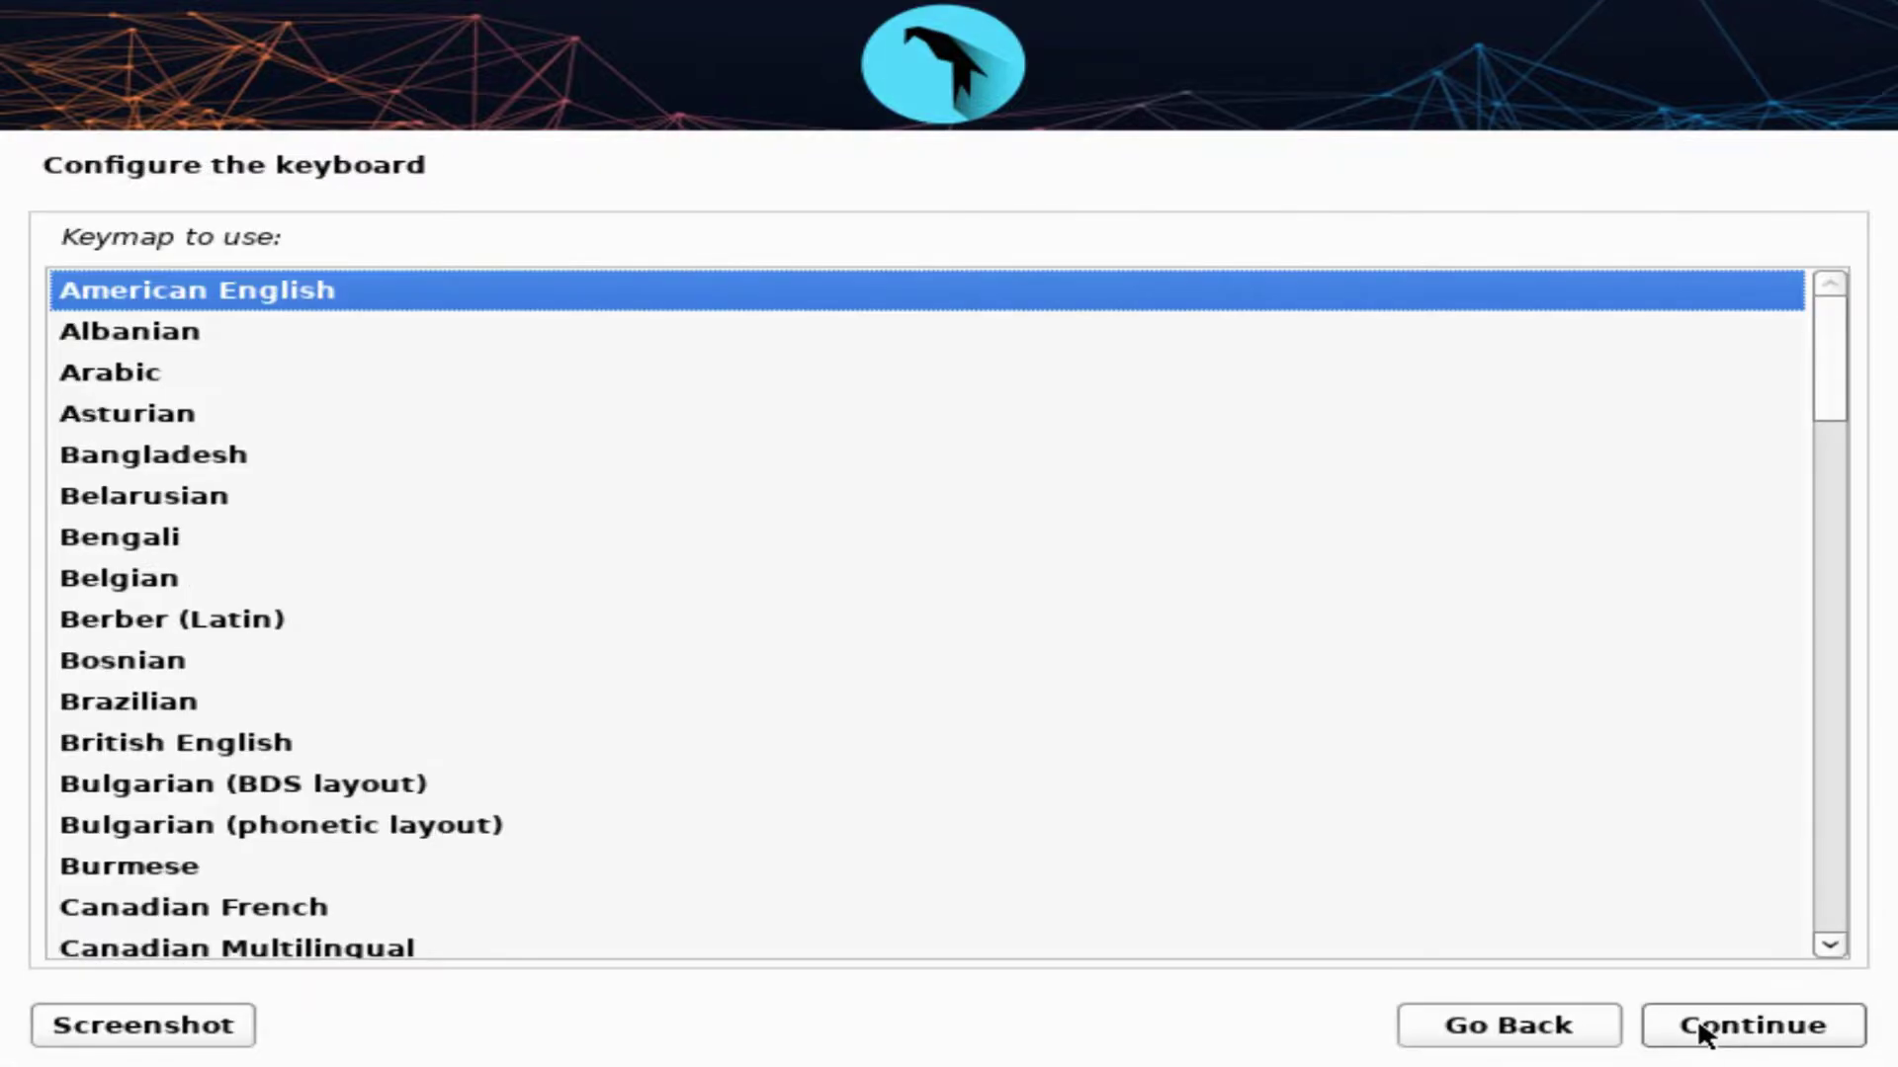
{"action": "left_click", "coordinate": [1705, 1033]}
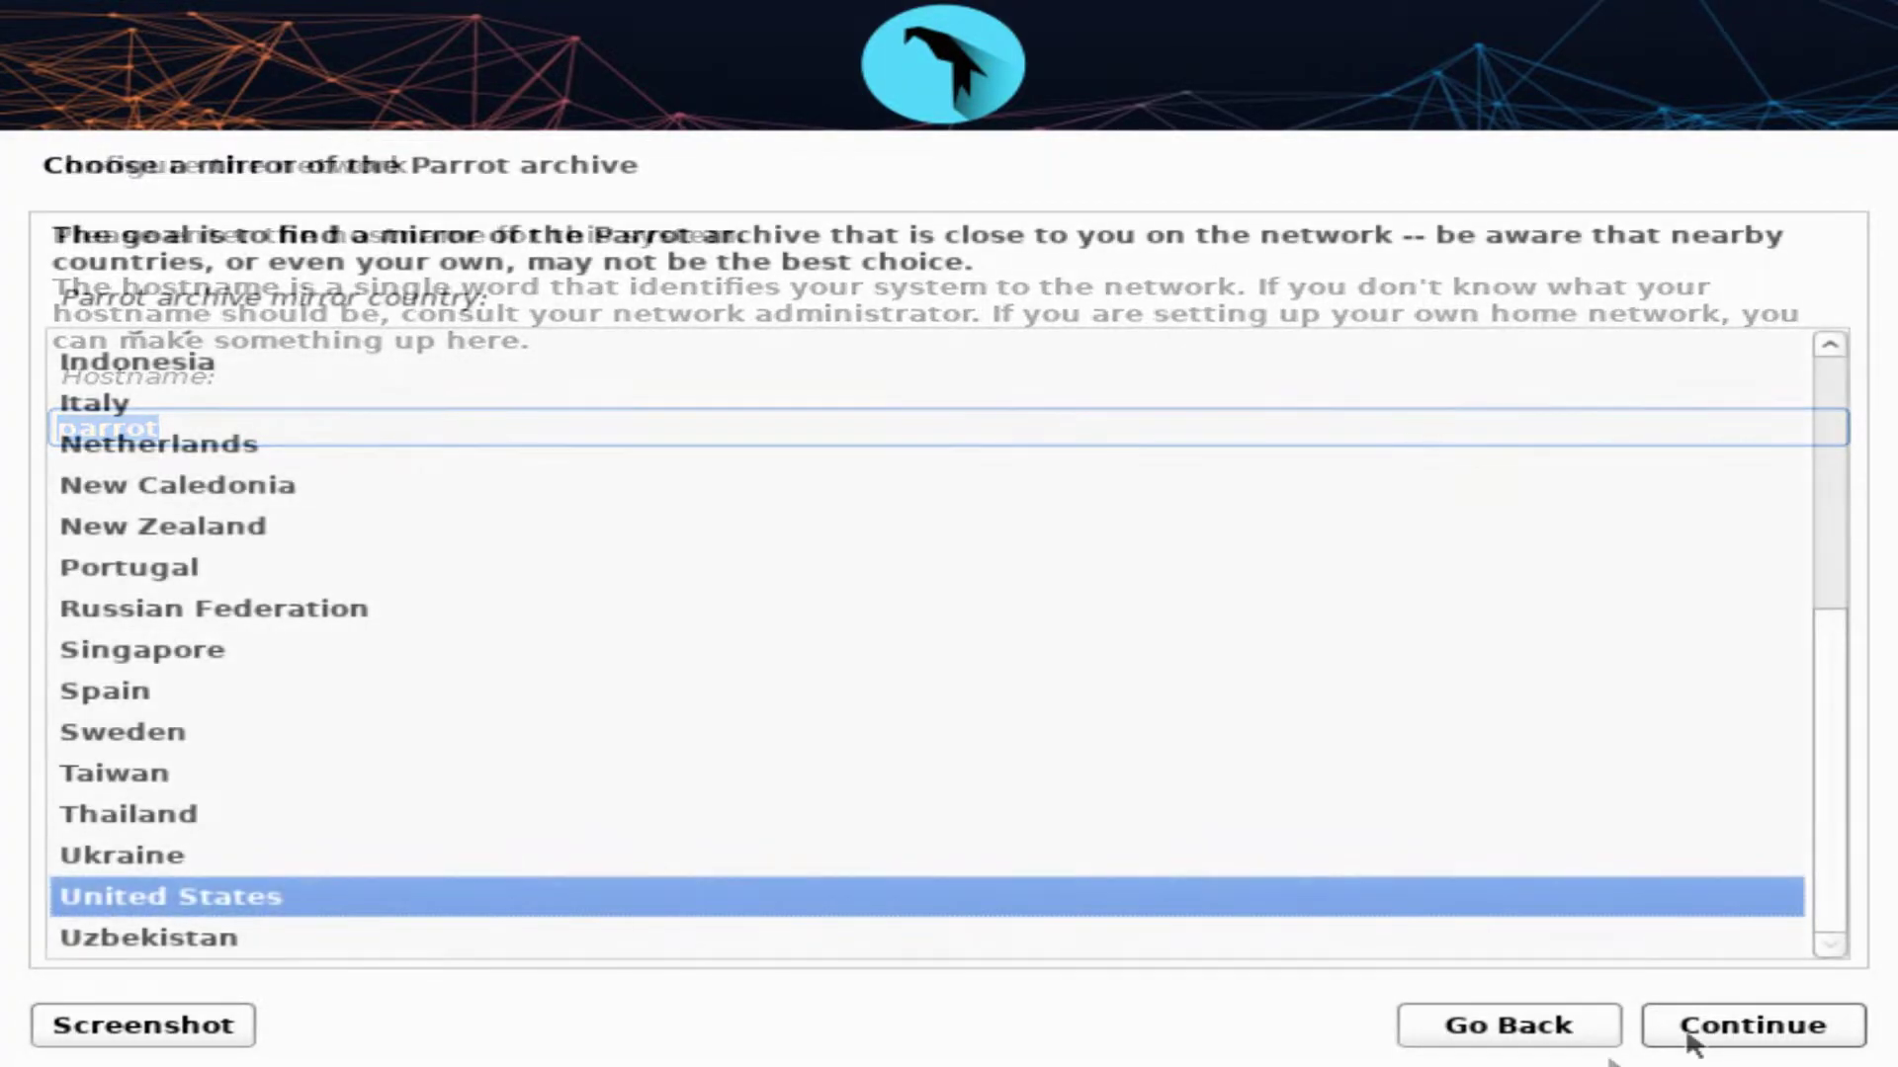
Use a United States archive mirror and accept the chosen mirror host.
{"action": "left_click", "coordinate": [1694, 1038]}
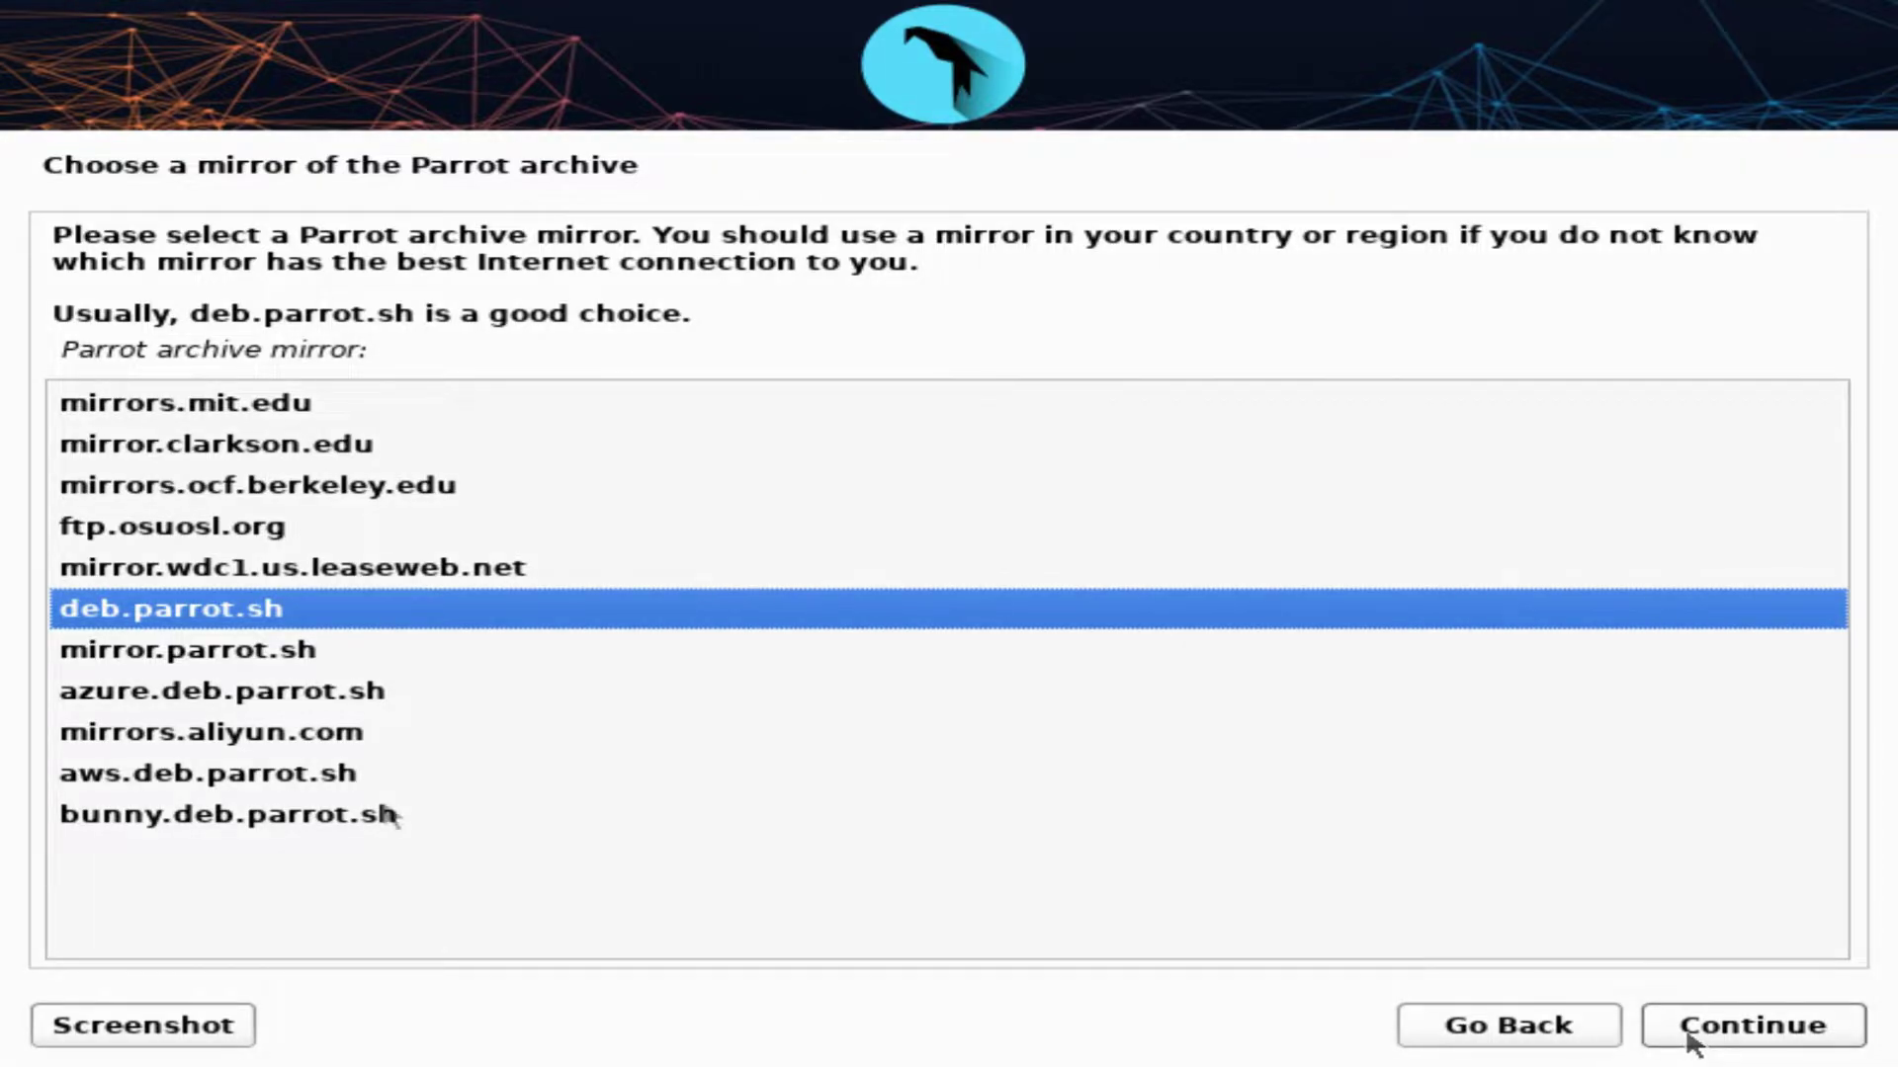
{"action": "left_click", "coordinate": [394, 814]}
{"action": "left_click", "coordinate": [1695, 1038]}
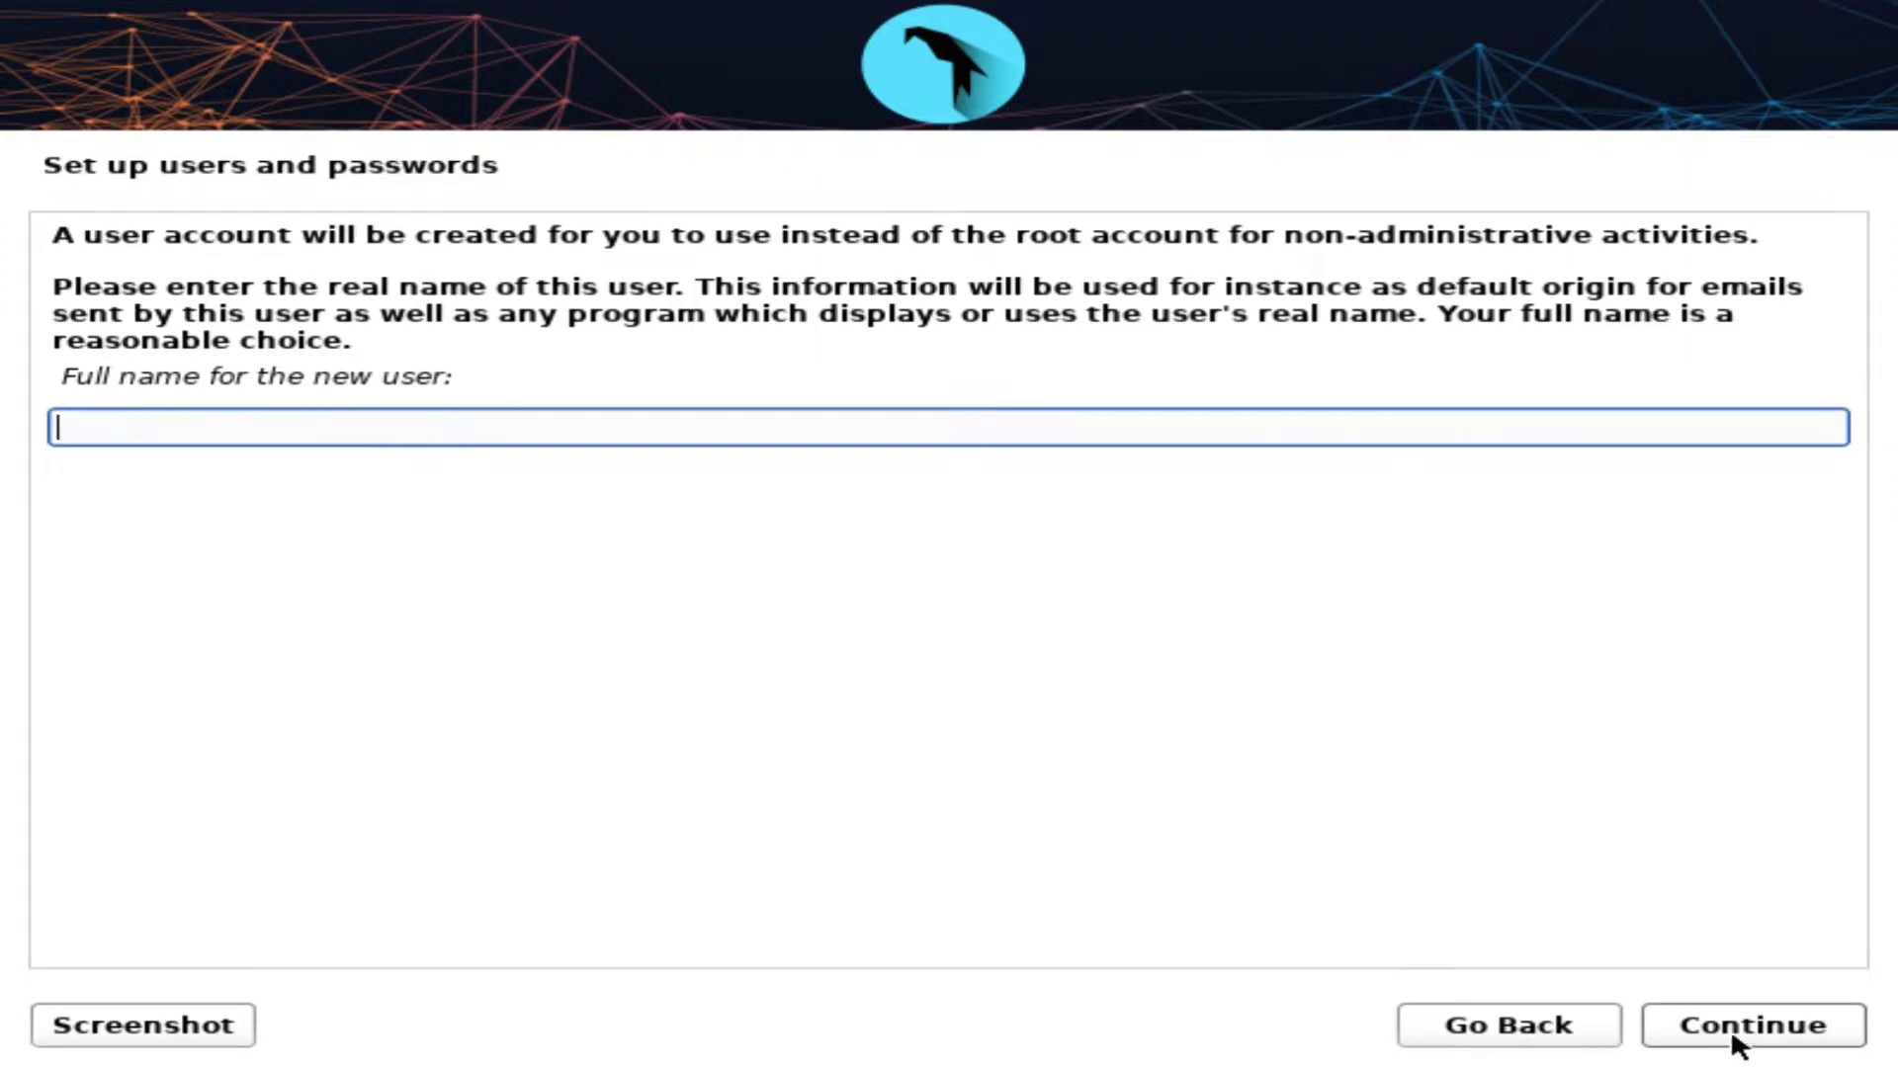
{"action": "type", "text": "techso"}
{"action": "type", "text": "lution"}
Create the user with full name, username and a confirmed password, then accept the time zone.
{"action": "left_click", "coordinate": [1730, 1028]}
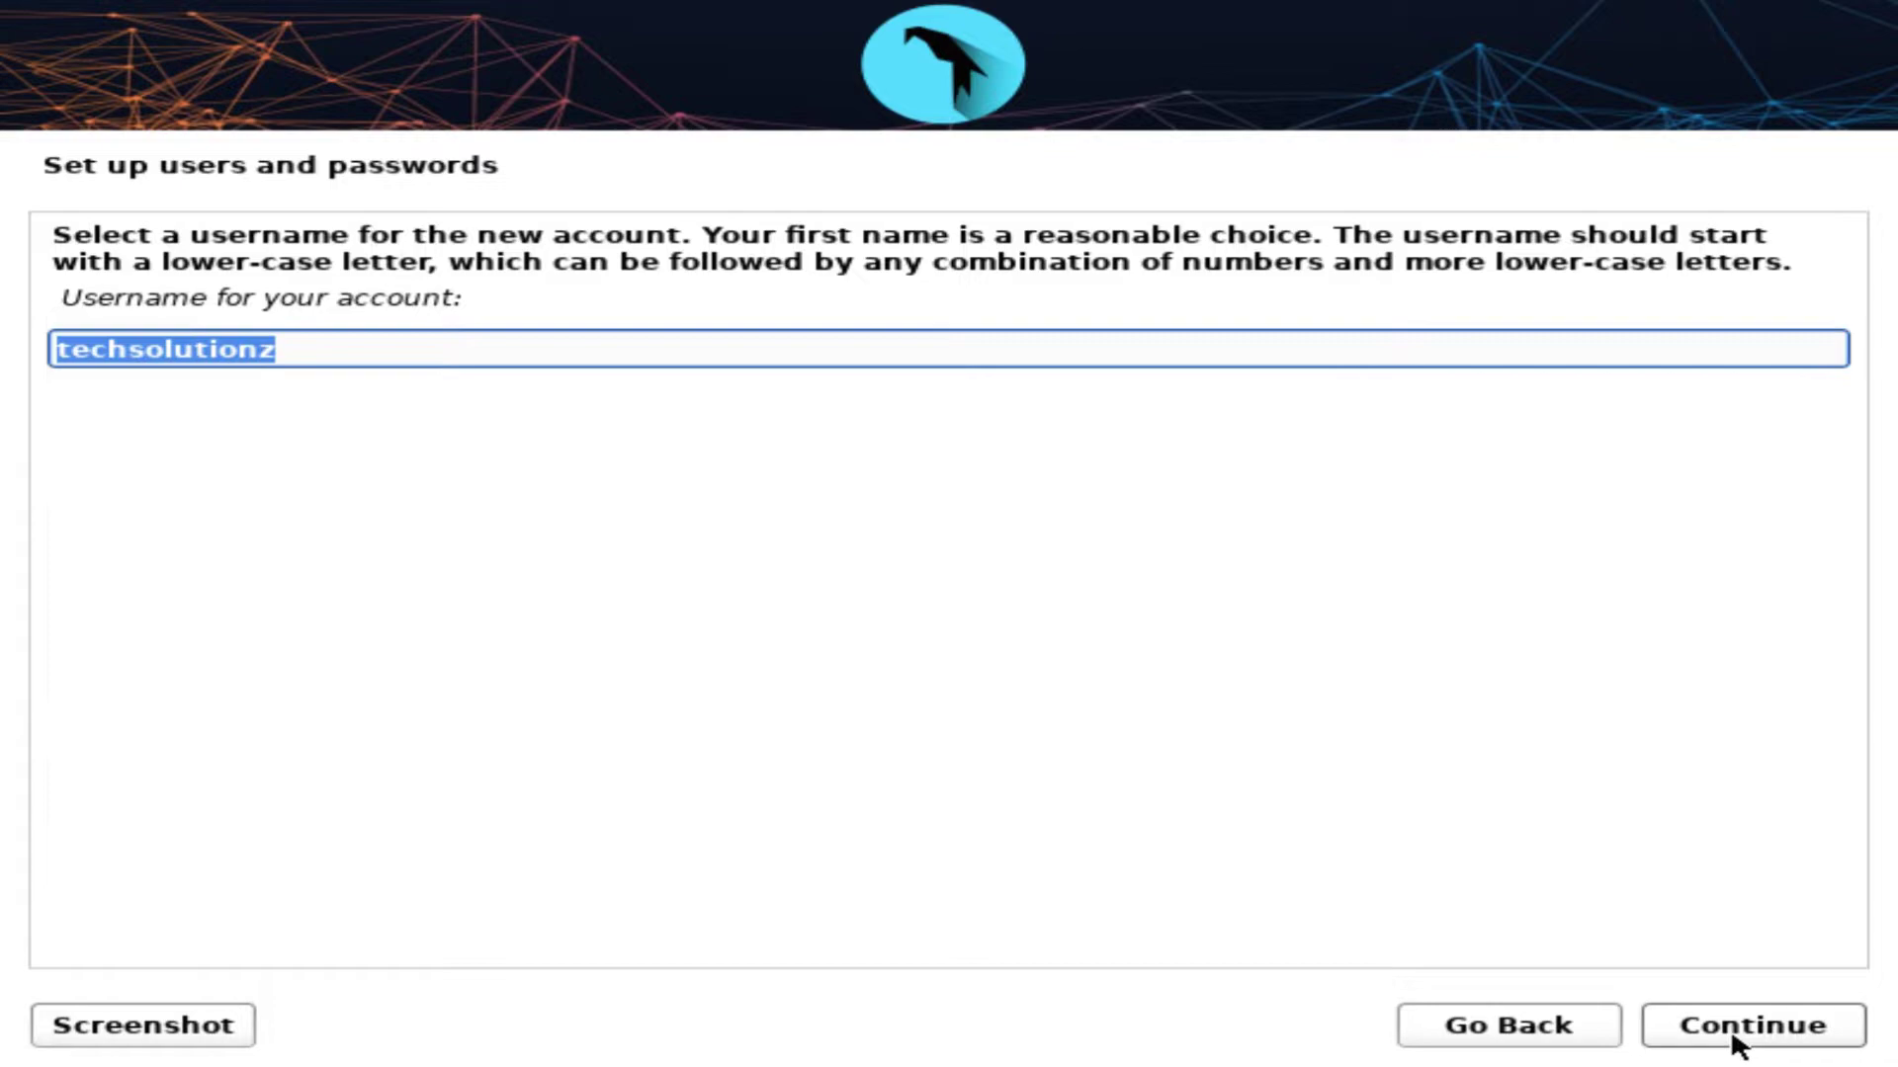
{"action": "left_click", "coordinate": [1730, 1028]}
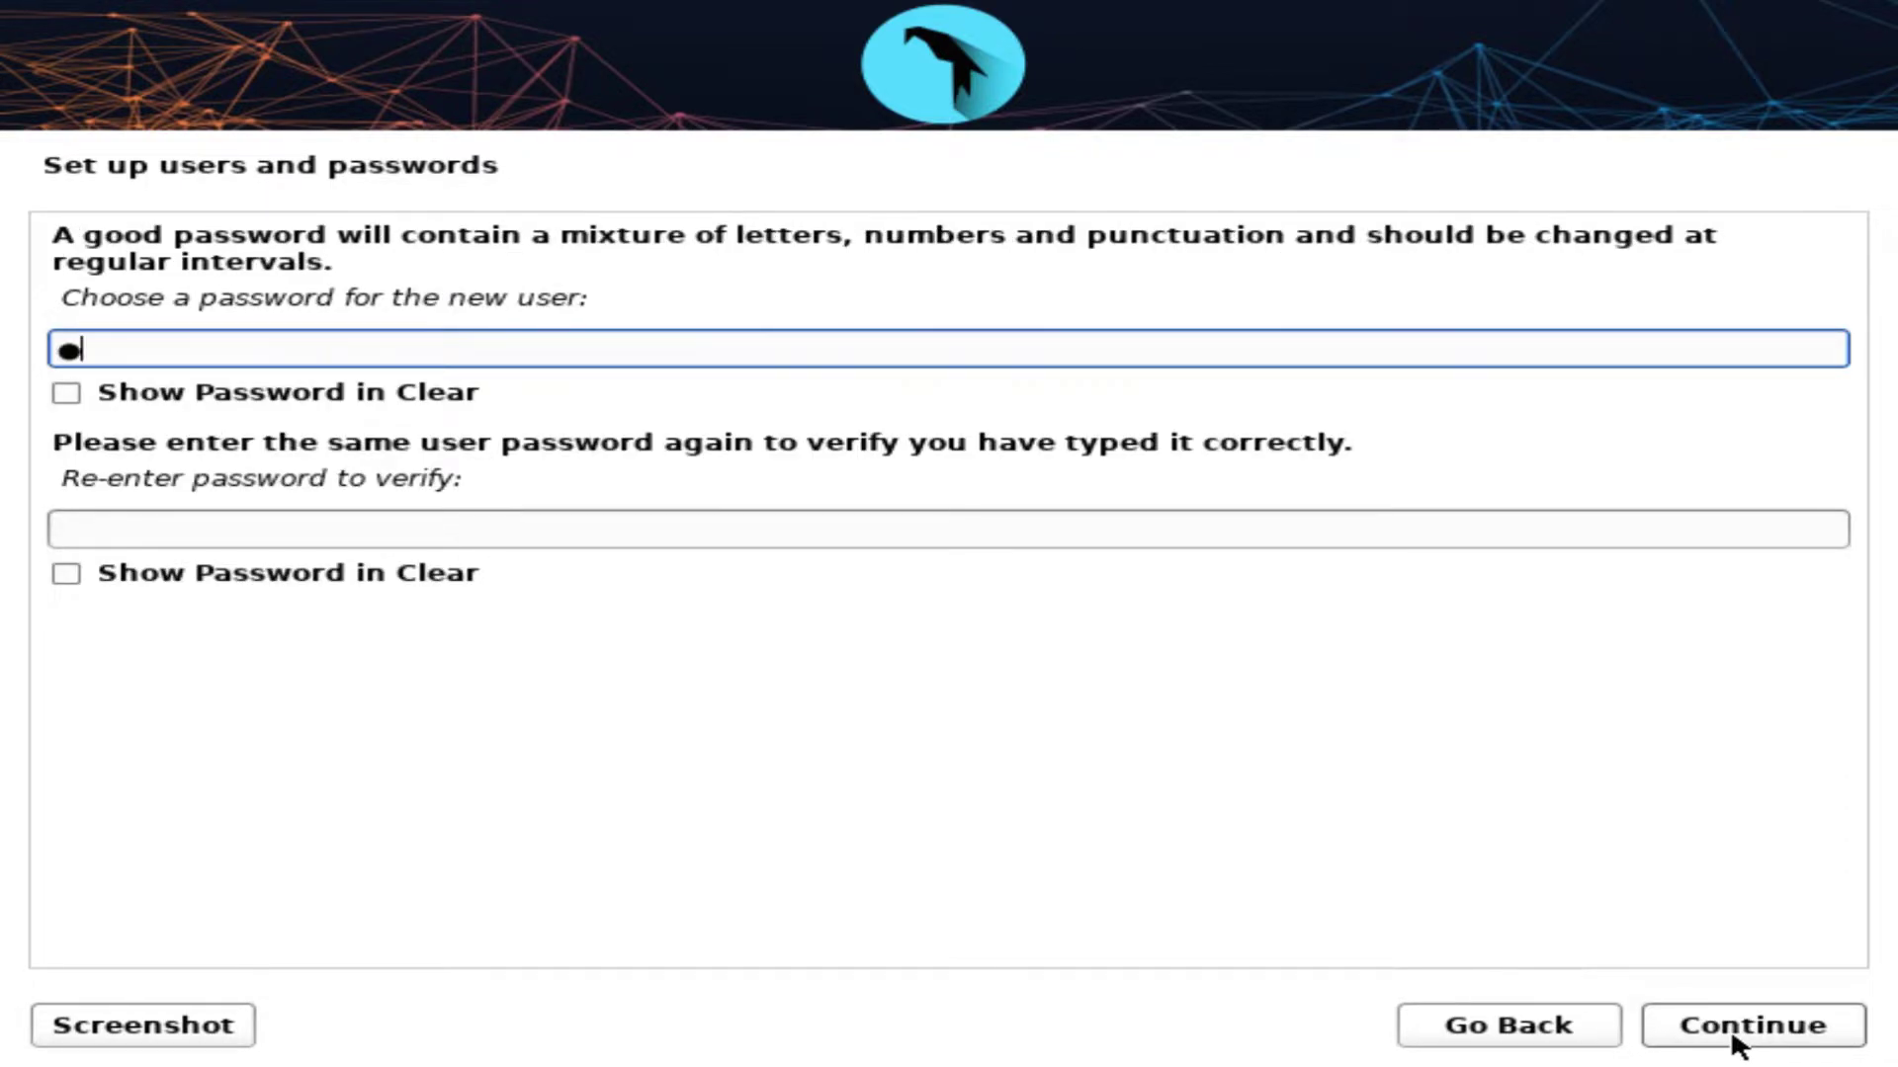
{"action": "type", "text": "ech"}
{"action": "key", "text": "Tab"}
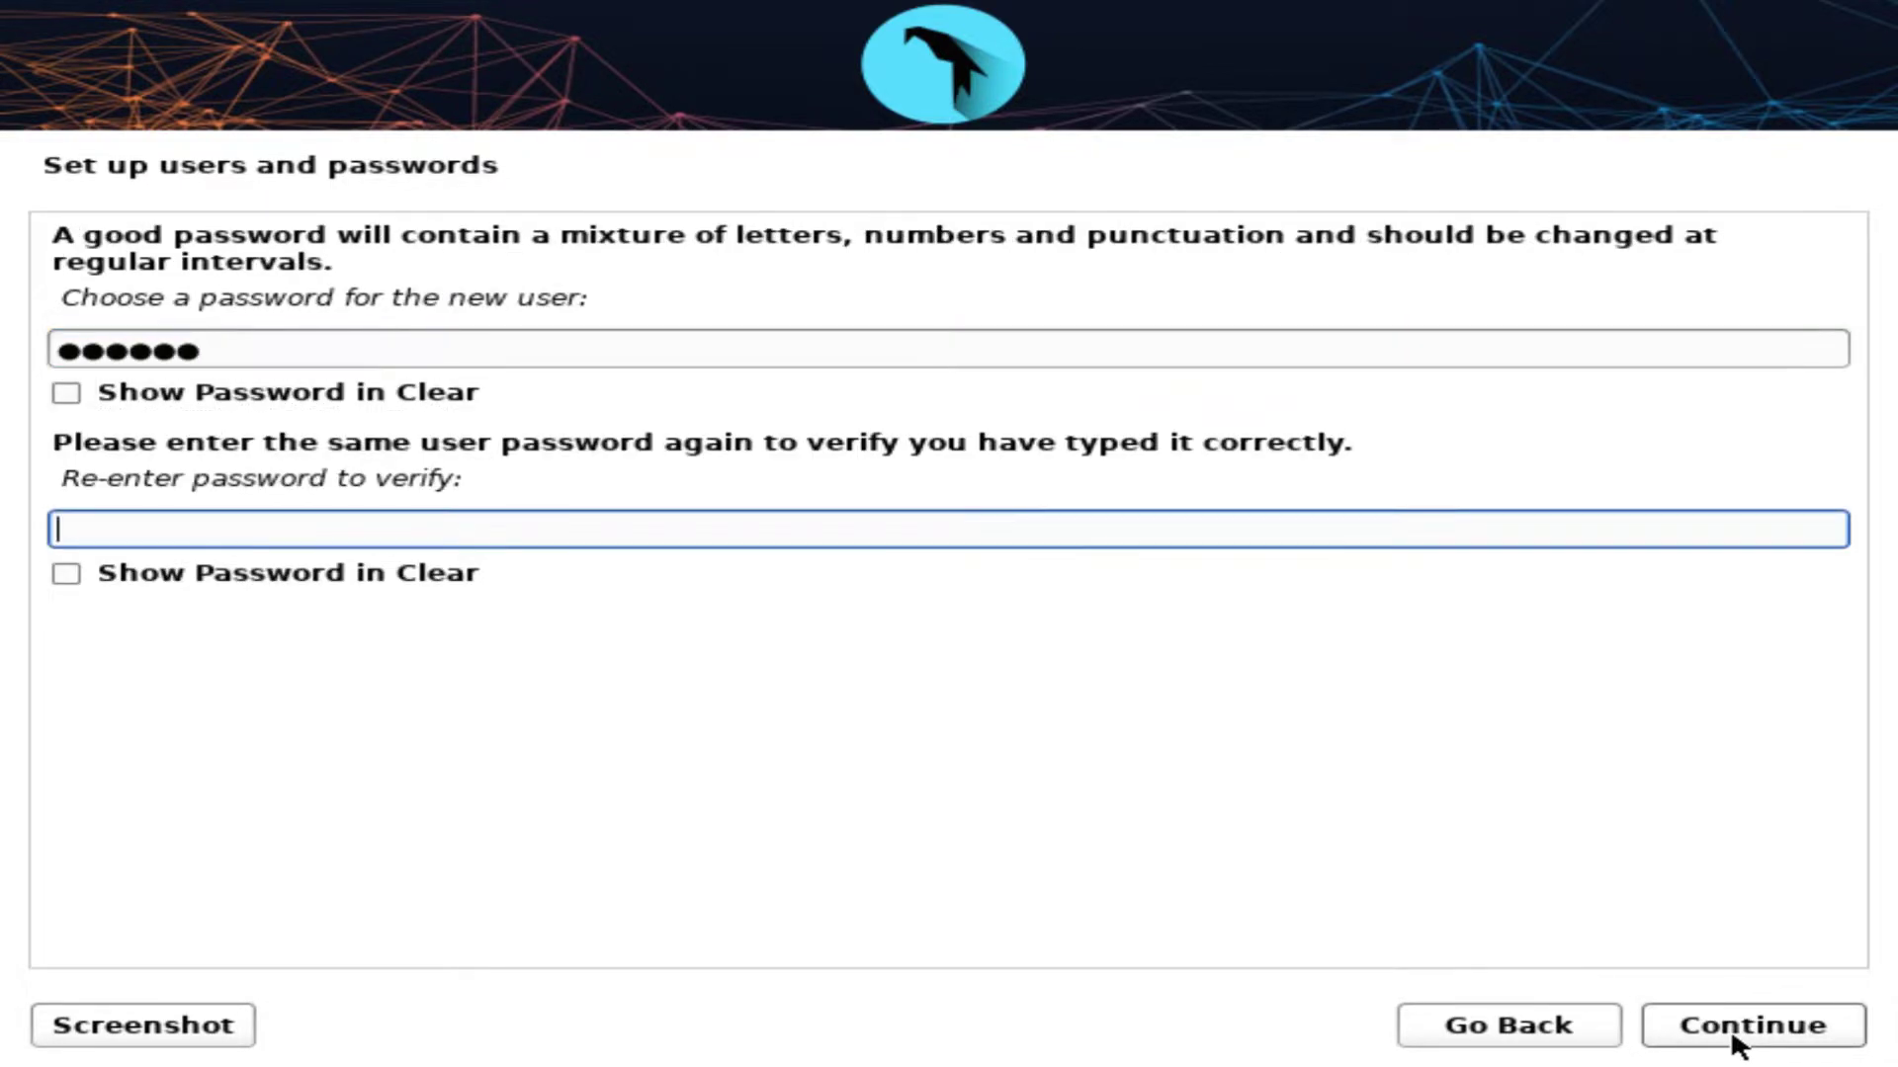
{"action": "type", "text": "tech"}
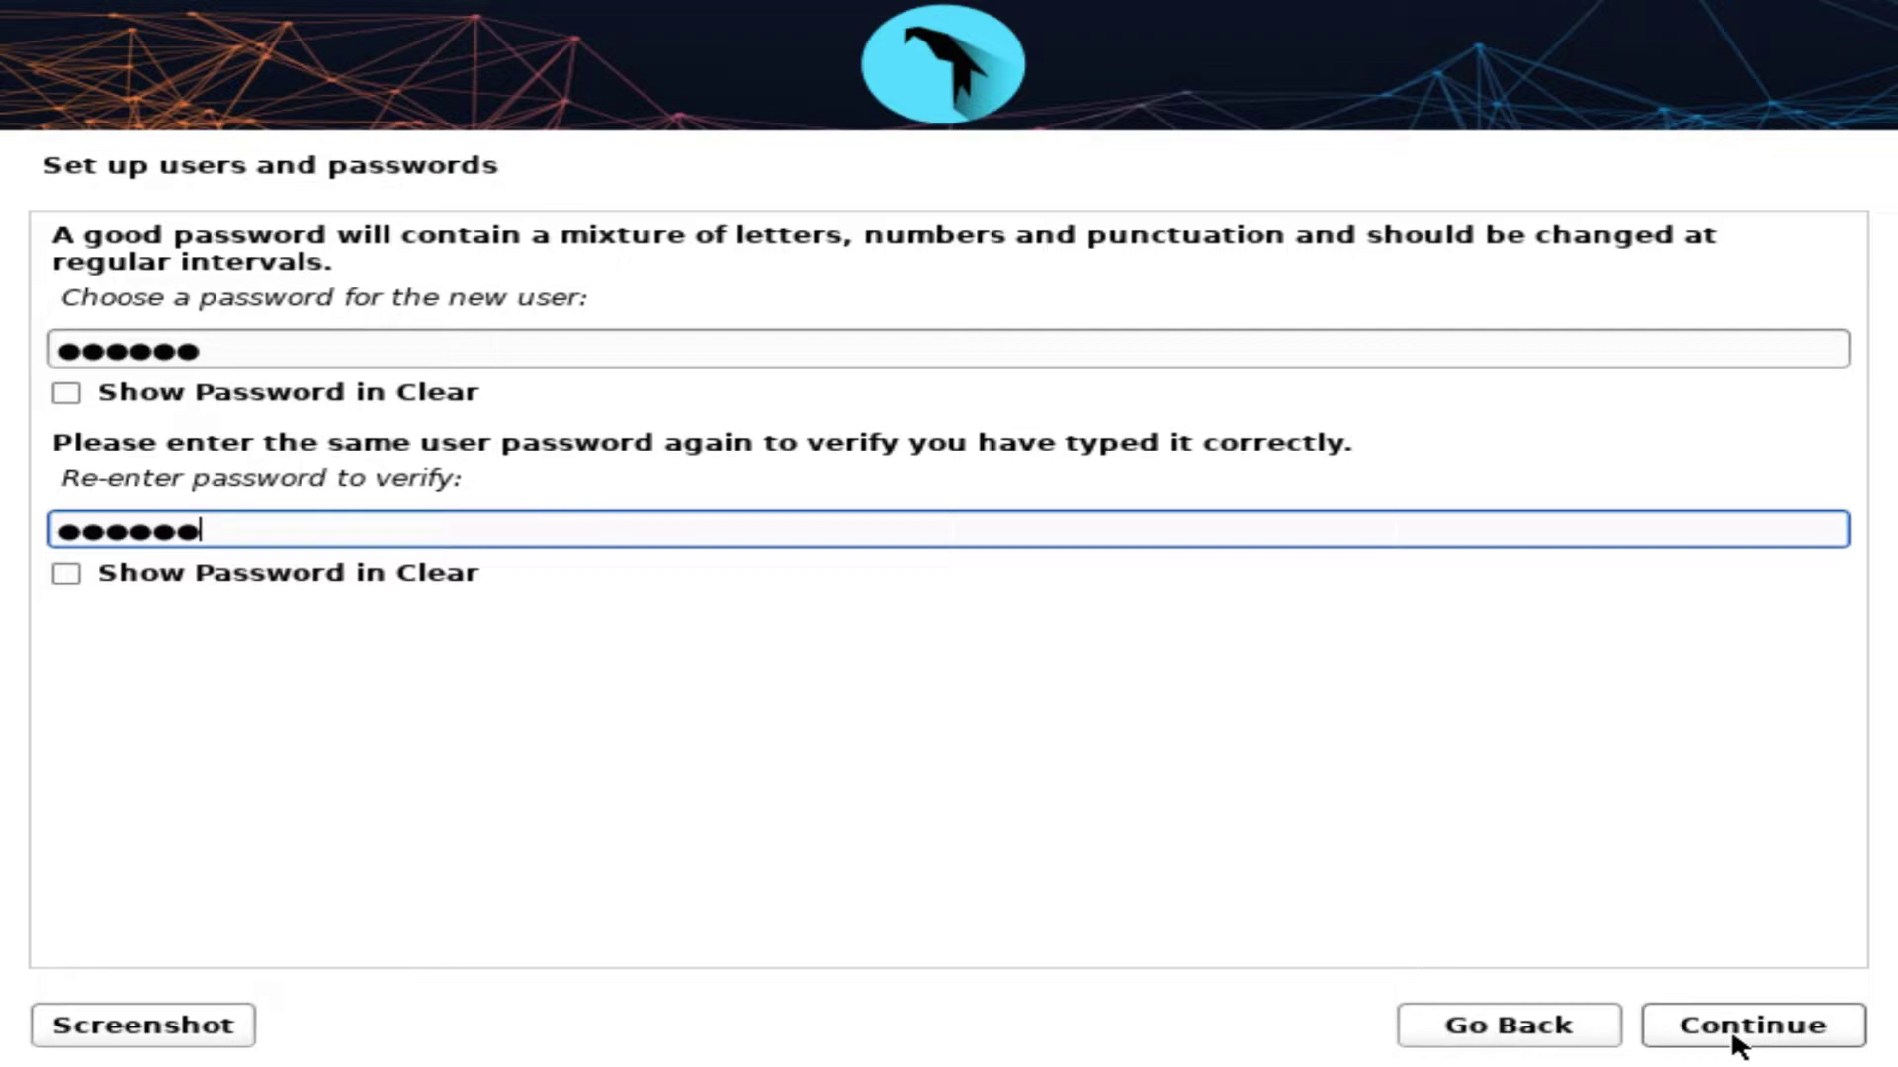
{"action": "left_click", "coordinate": [1738, 1030]}
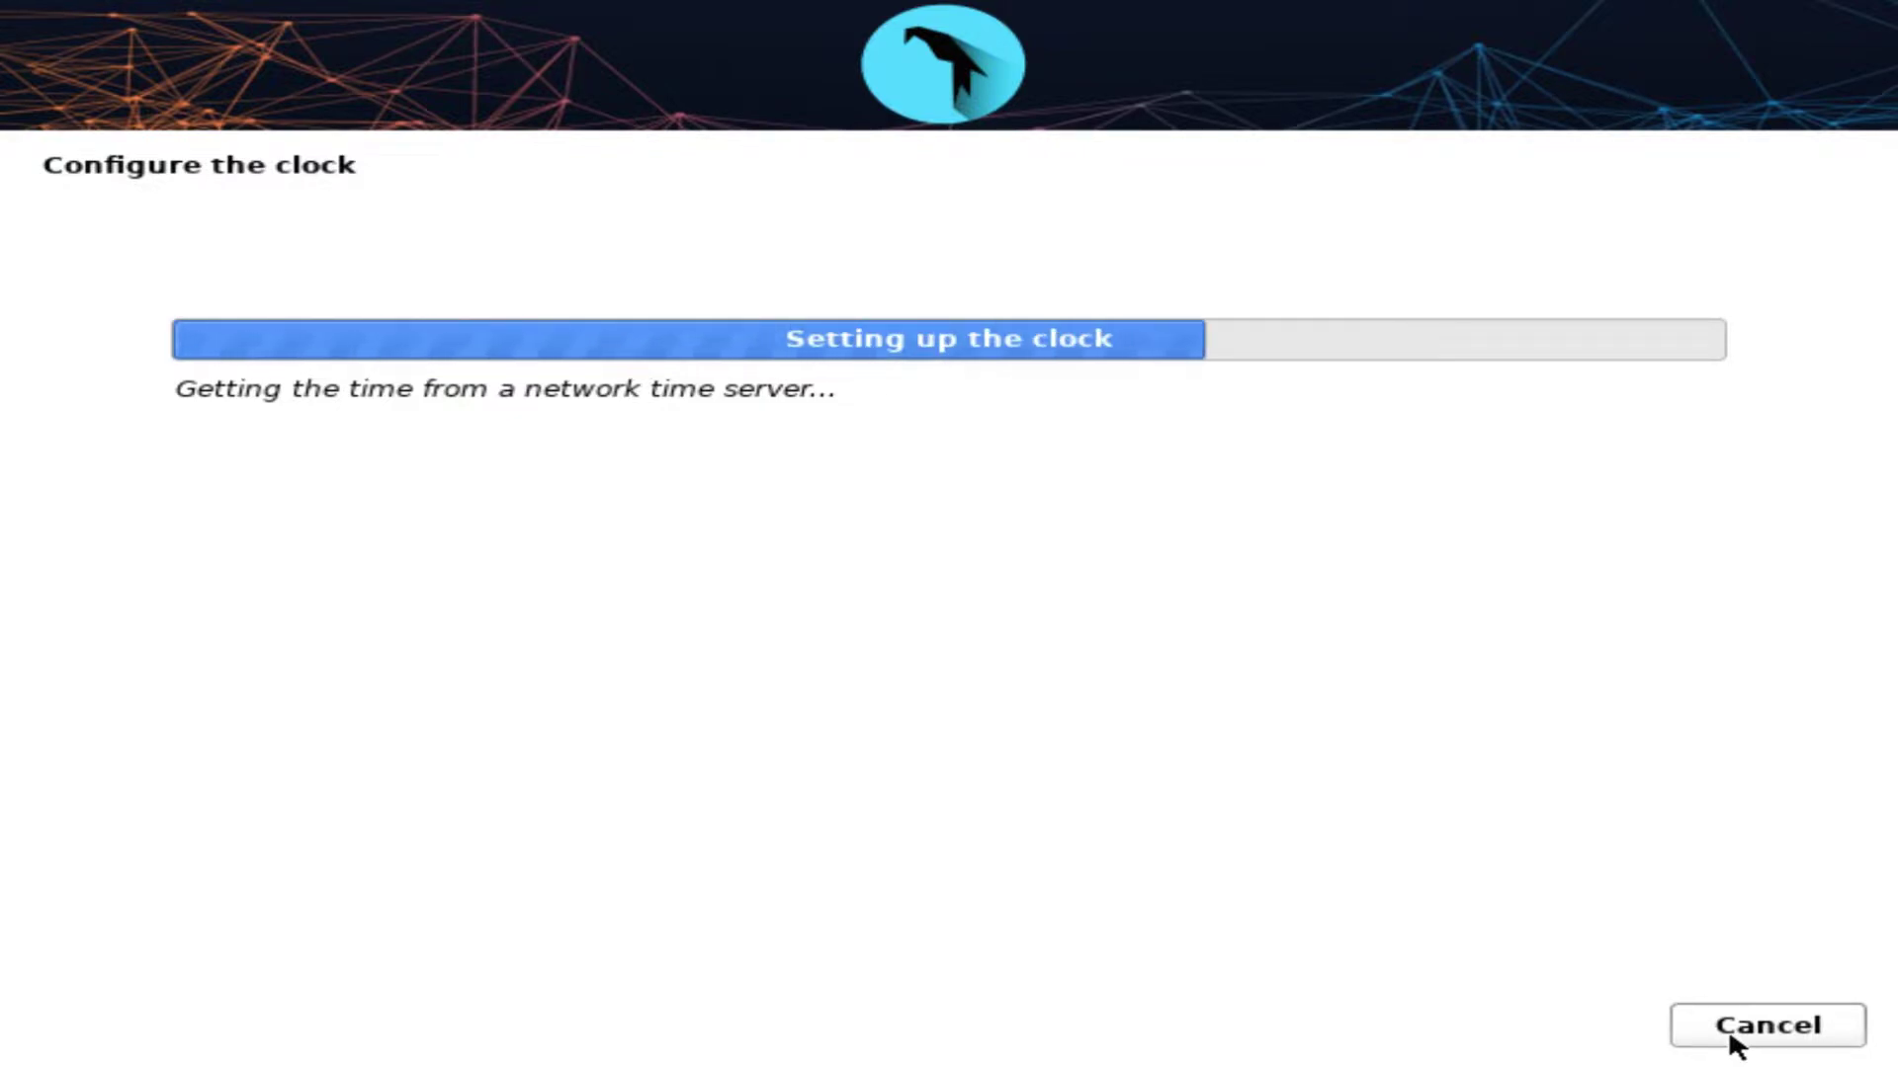
{"action": "left_click", "coordinate": [1800, 1023]}
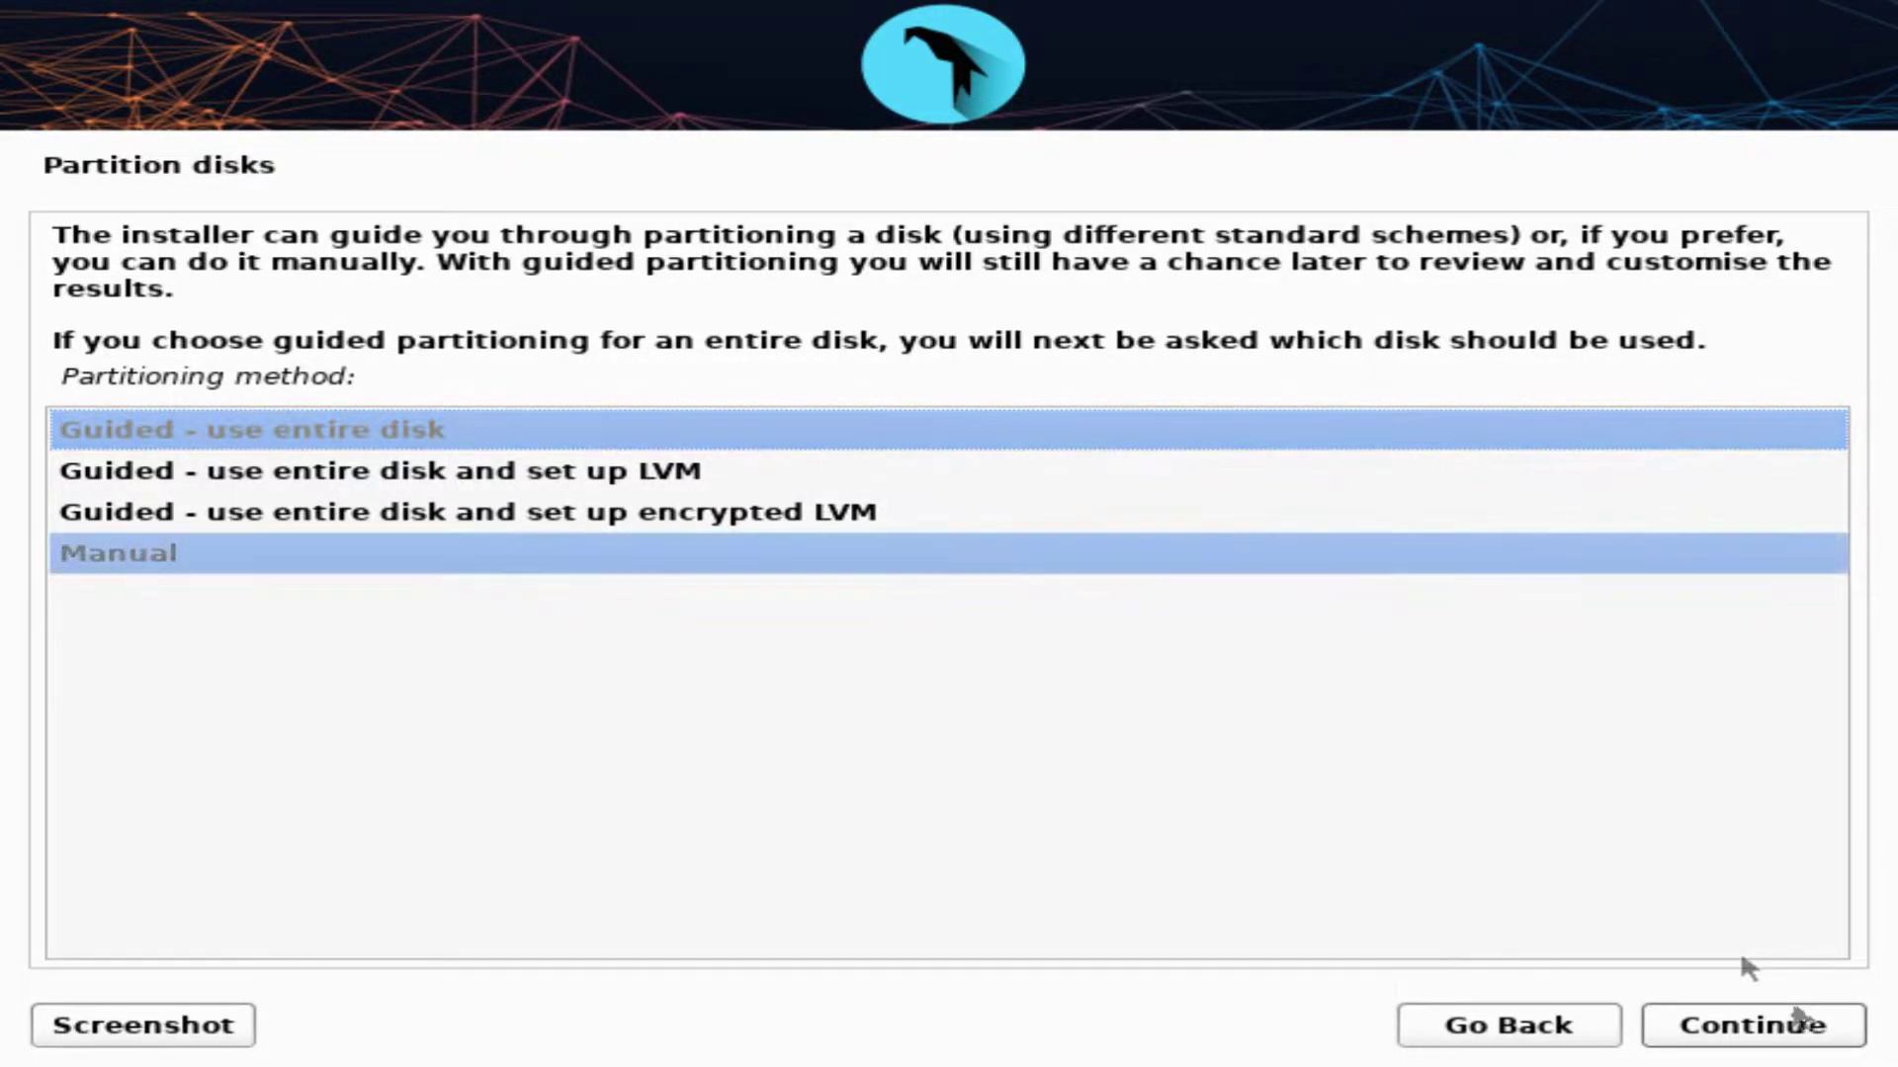
Choose manual partitioning and give the 107.4 GB disk a new empty partition table.
{"action": "left_click", "coordinate": [1752, 1024]}
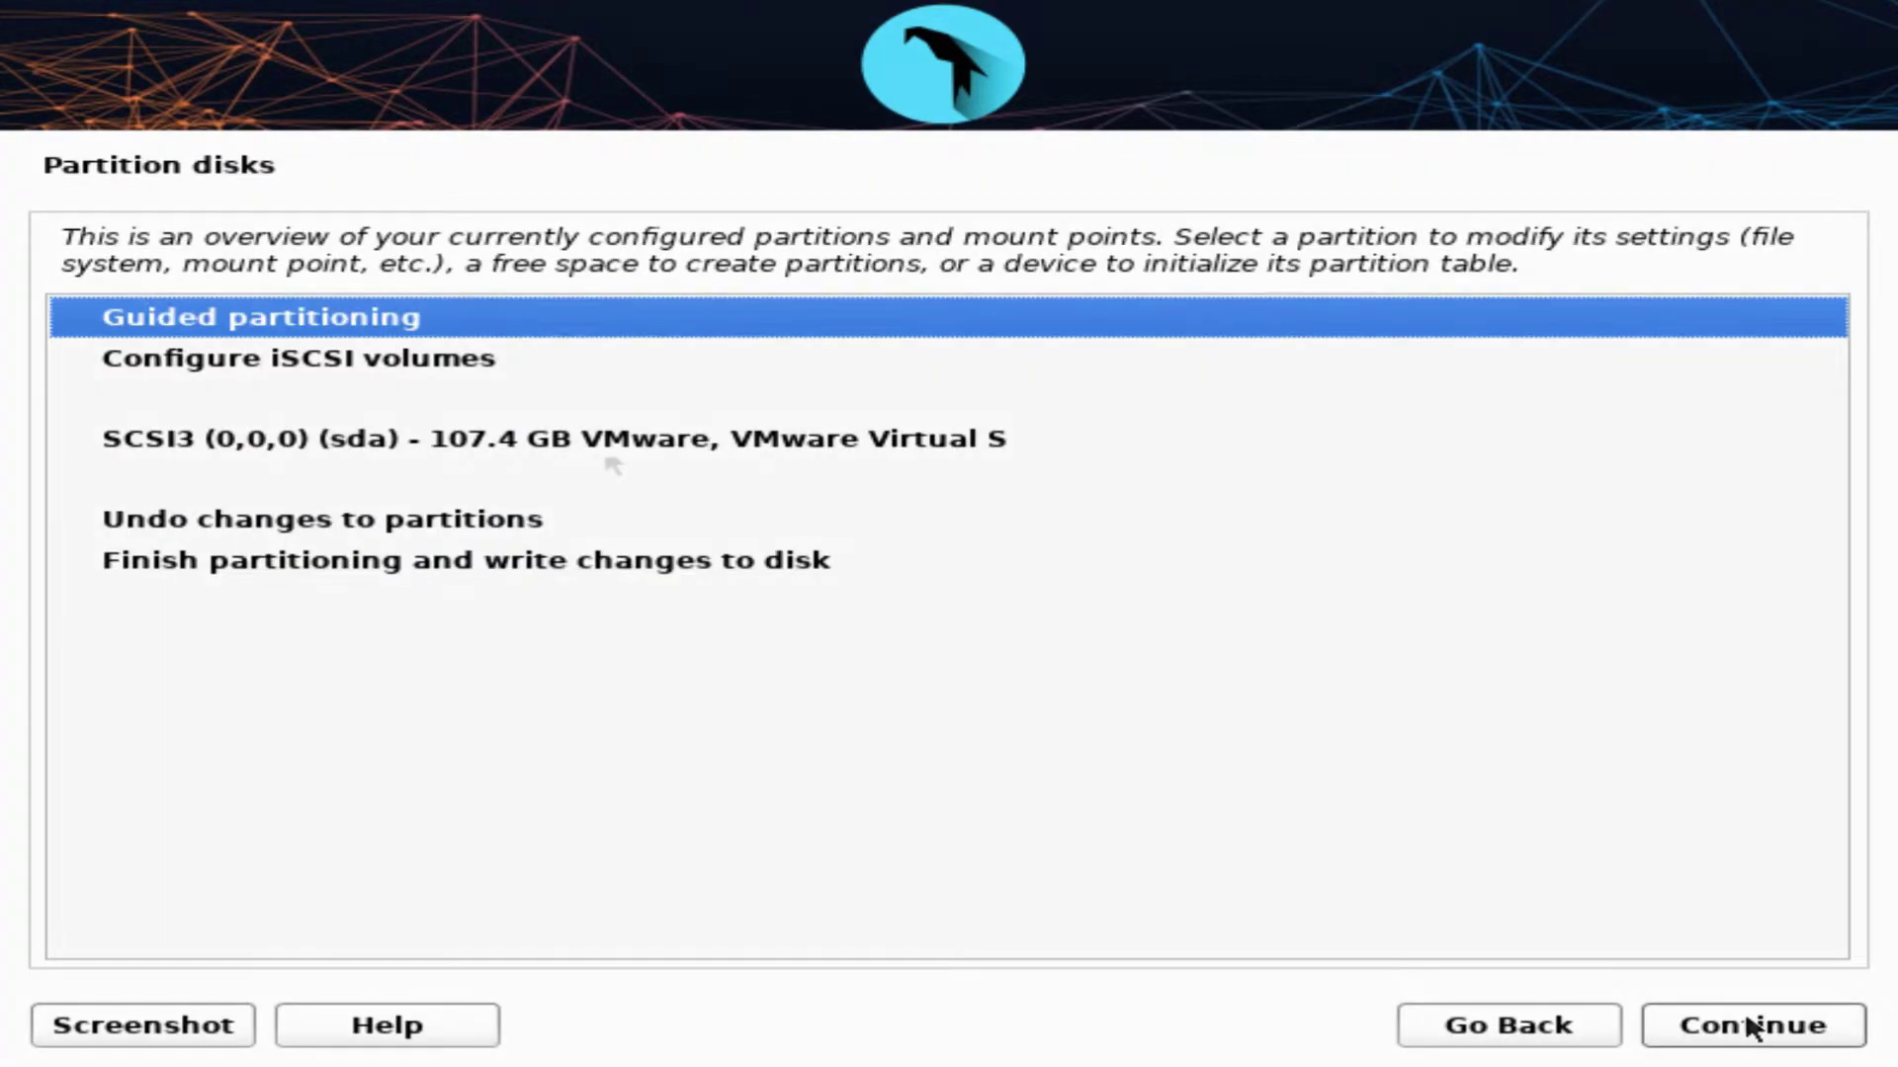
{"action": "left_click", "coordinate": [512, 437]}
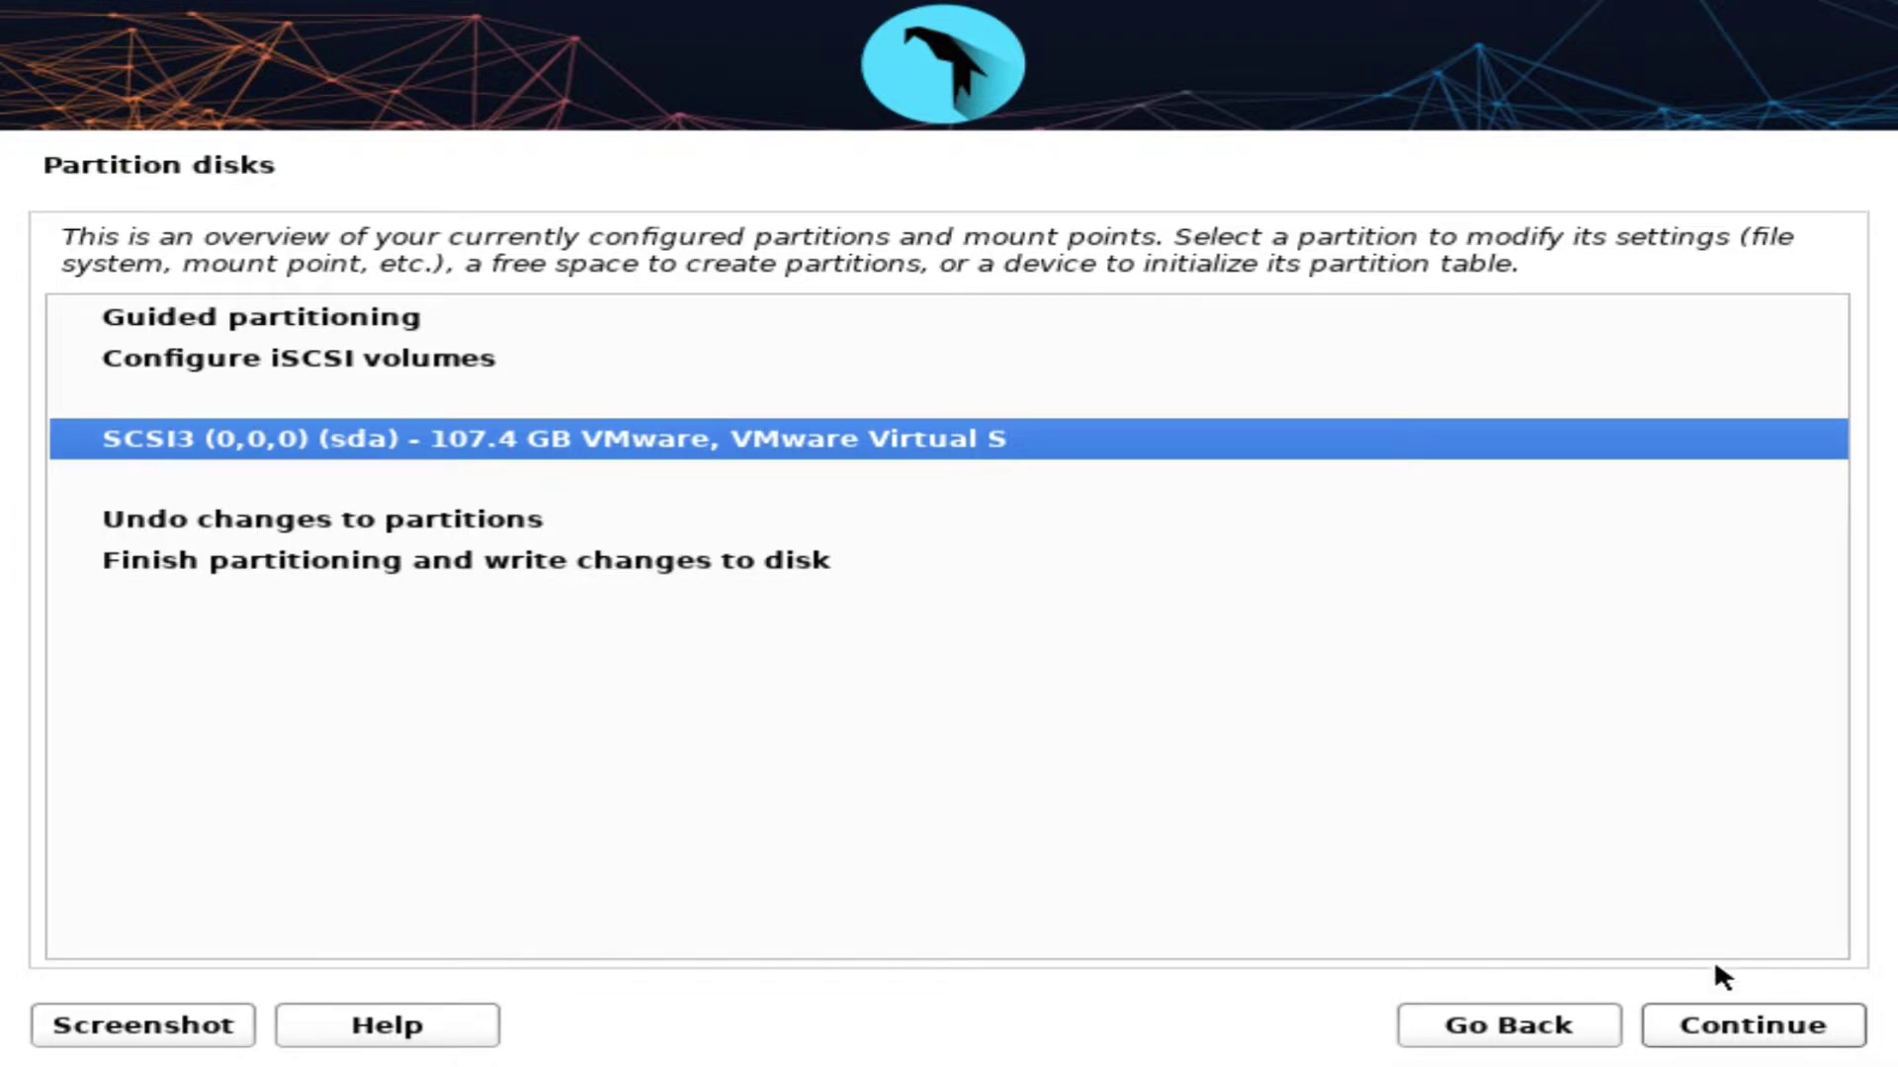
{"action": "left_click", "coordinate": [1752, 1027]}
{"action": "left_click", "coordinate": [124, 448]}
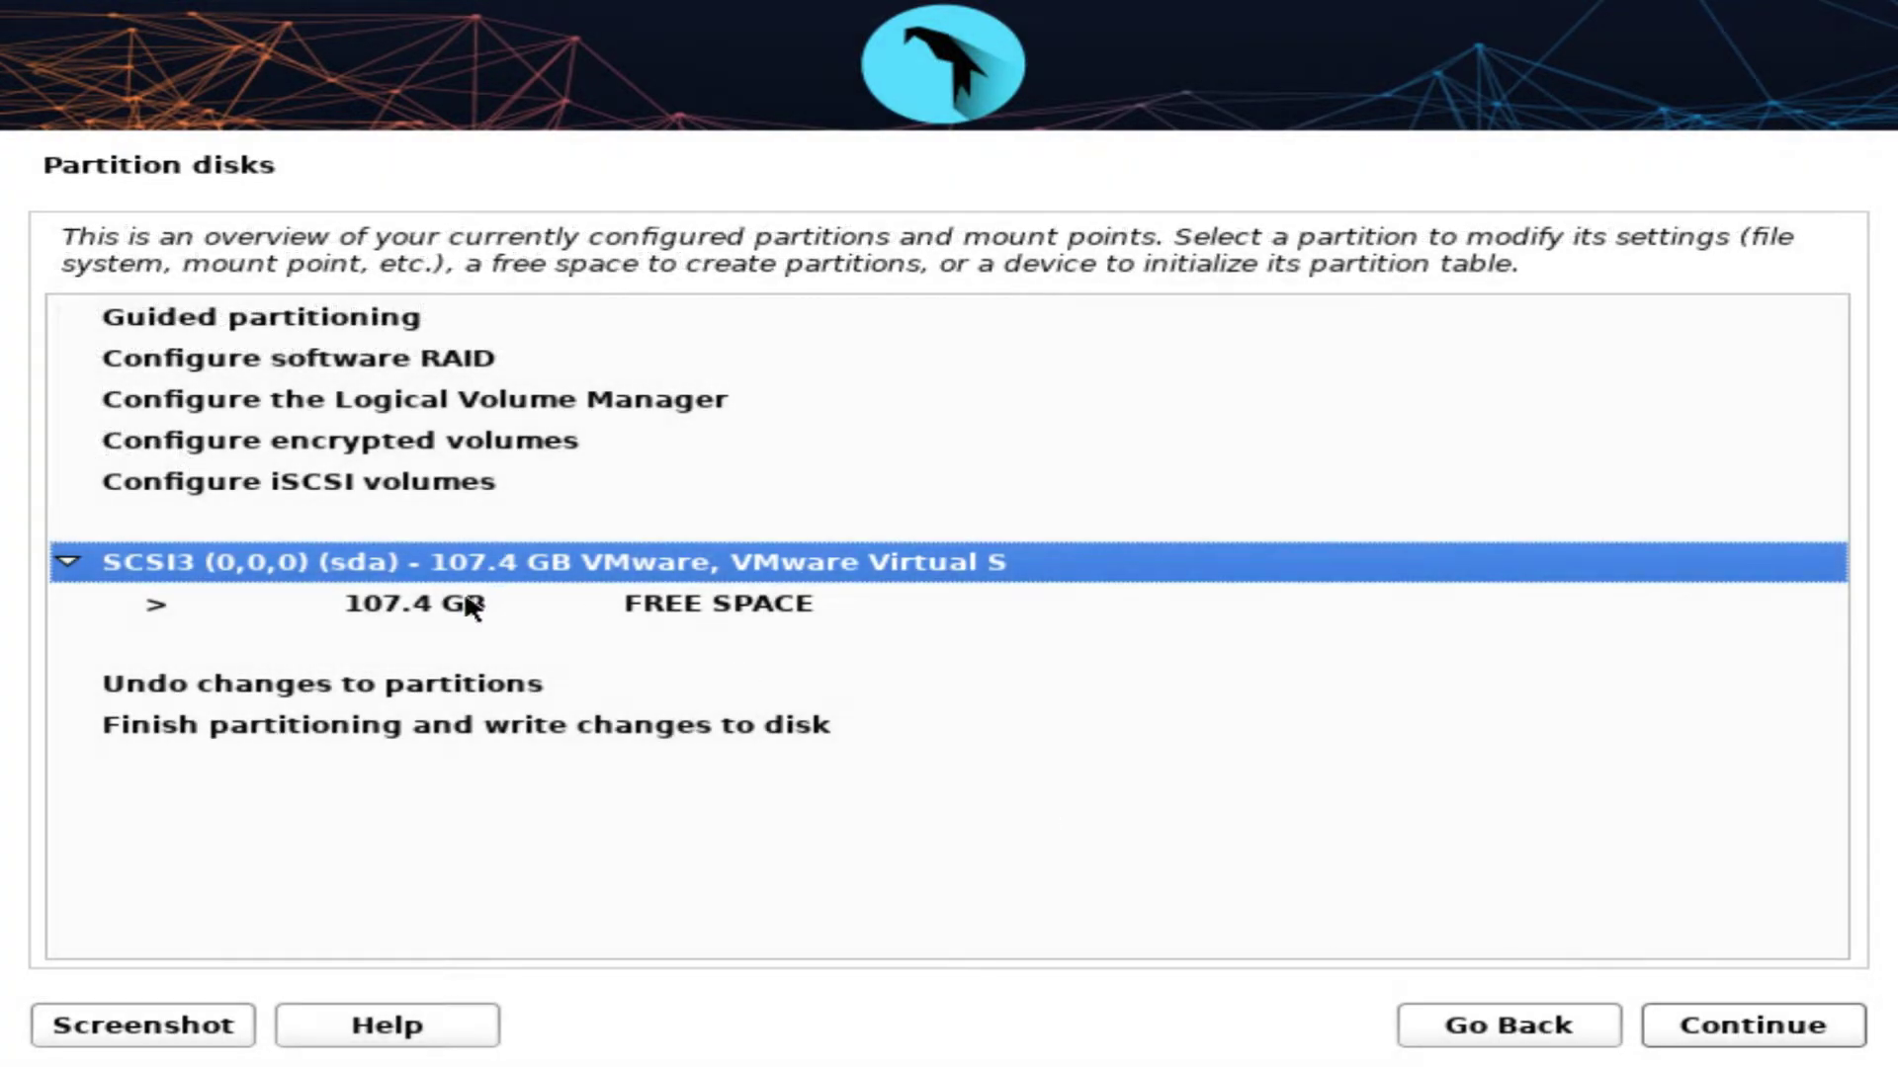
Create a new 1GB partition at the start of the 107.4 GB free space.
{"action": "left_click", "coordinate": [472, 606]}
{"action": "left_click", "coordinate": [1752, 1025]}
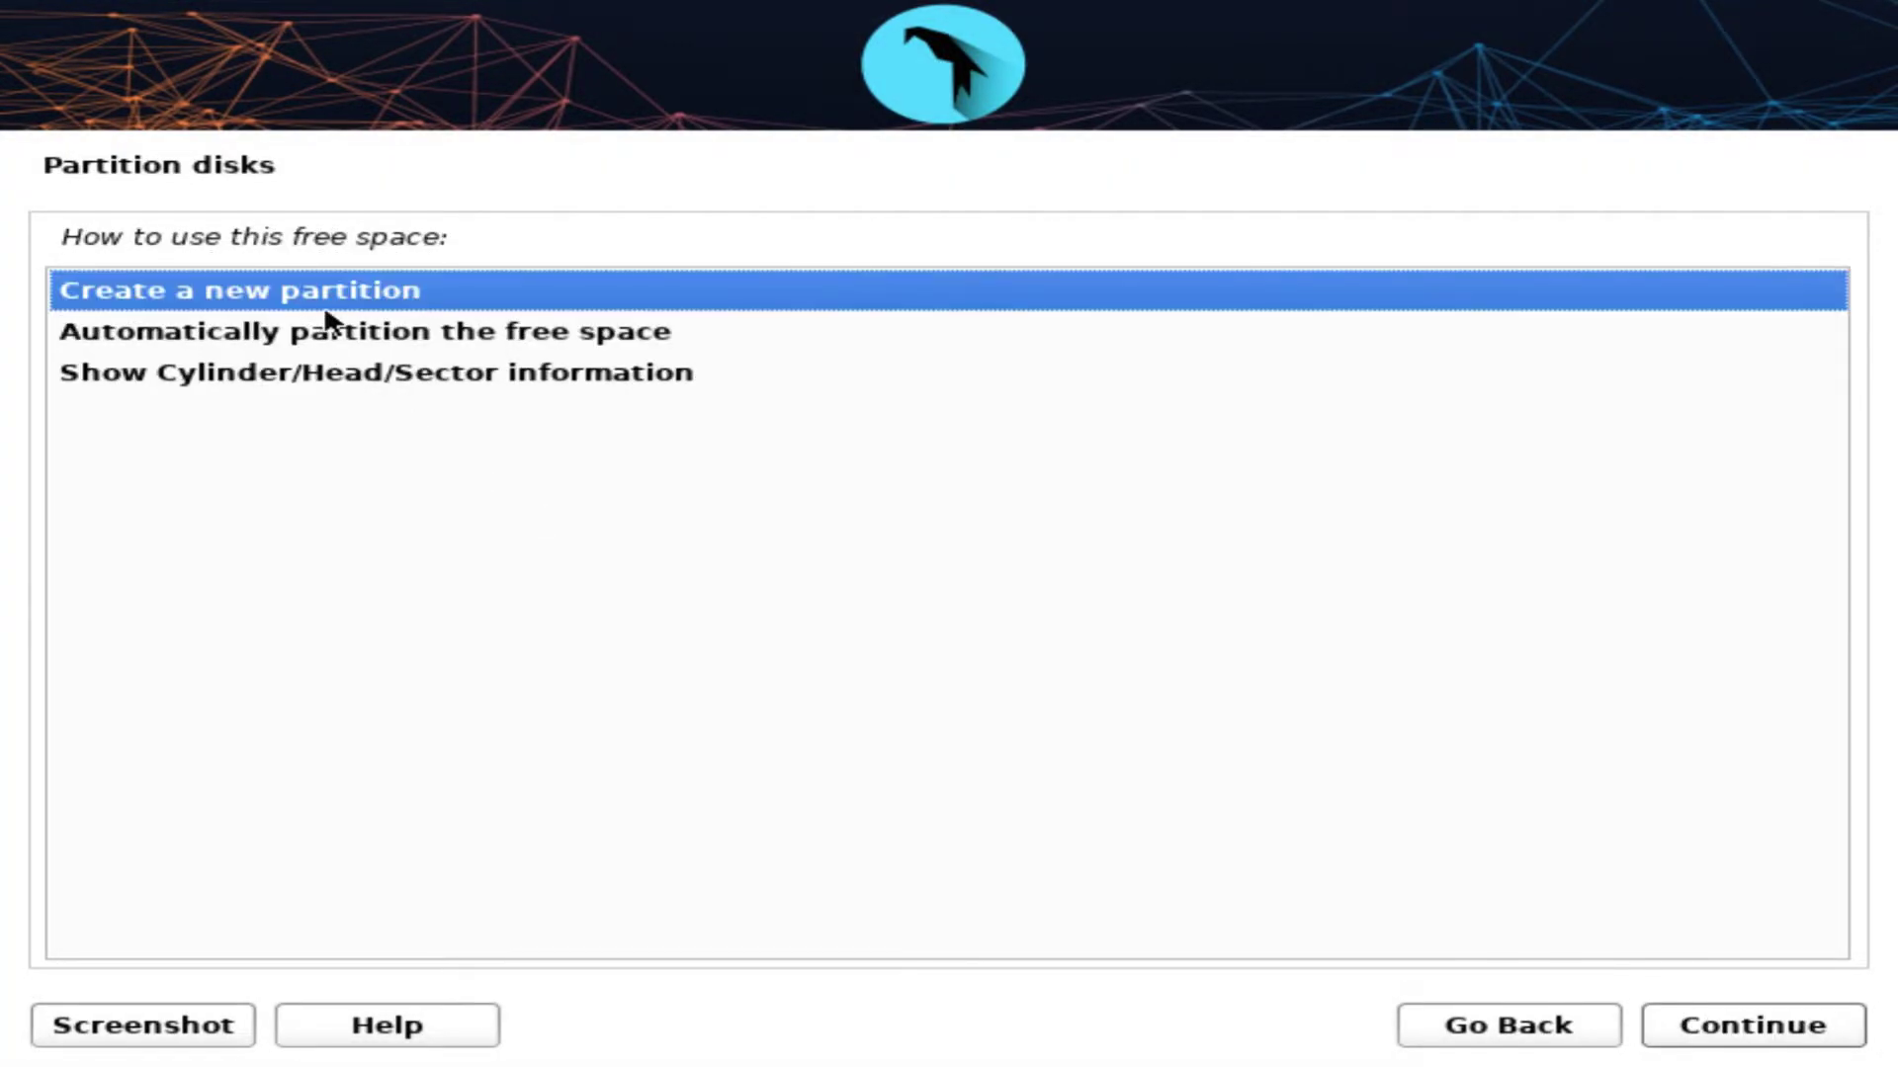
{"action": "key", "text": "Return"}
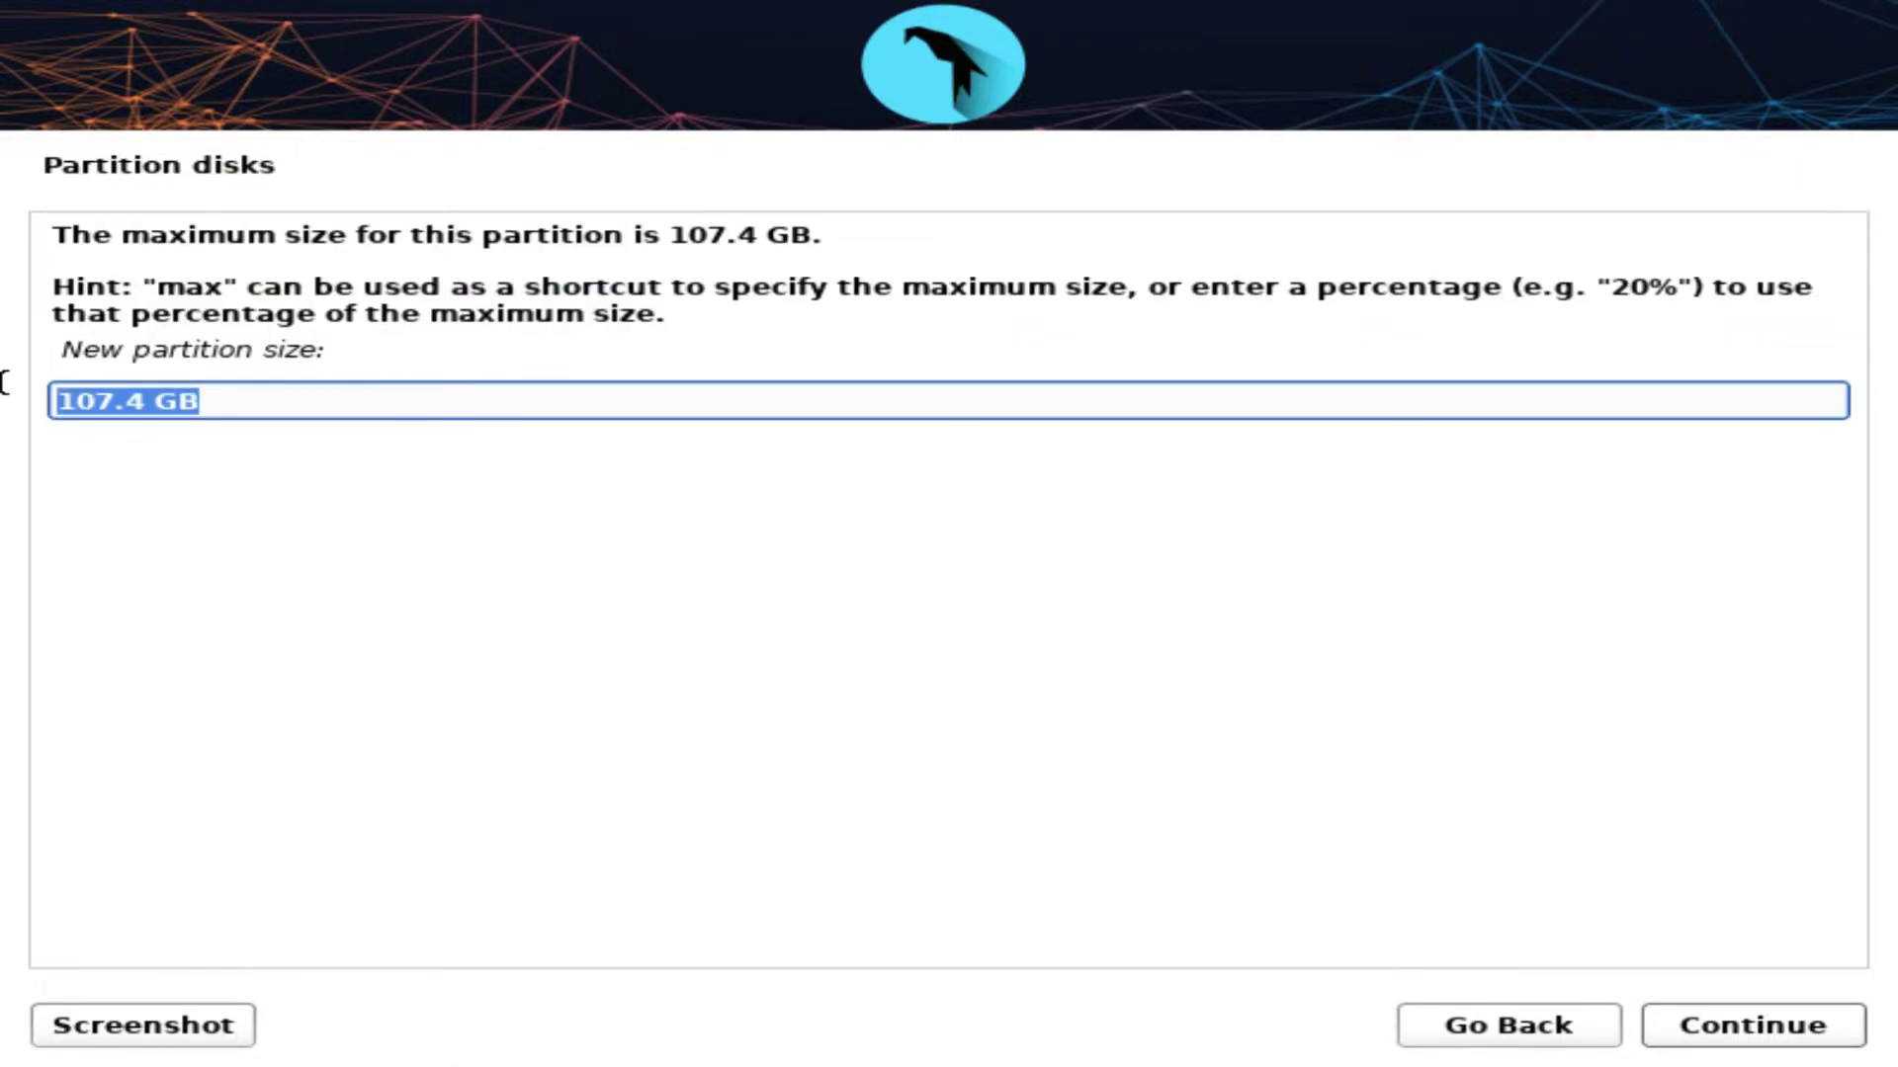
{"action": "type", "text": "51"}
{"action": "key", "text": "BackSpace"}
{"action": "key", "text": "BackSpace"}
{"action": "type", "text": "1GB"}
{"action": "key", "text": "Return"}
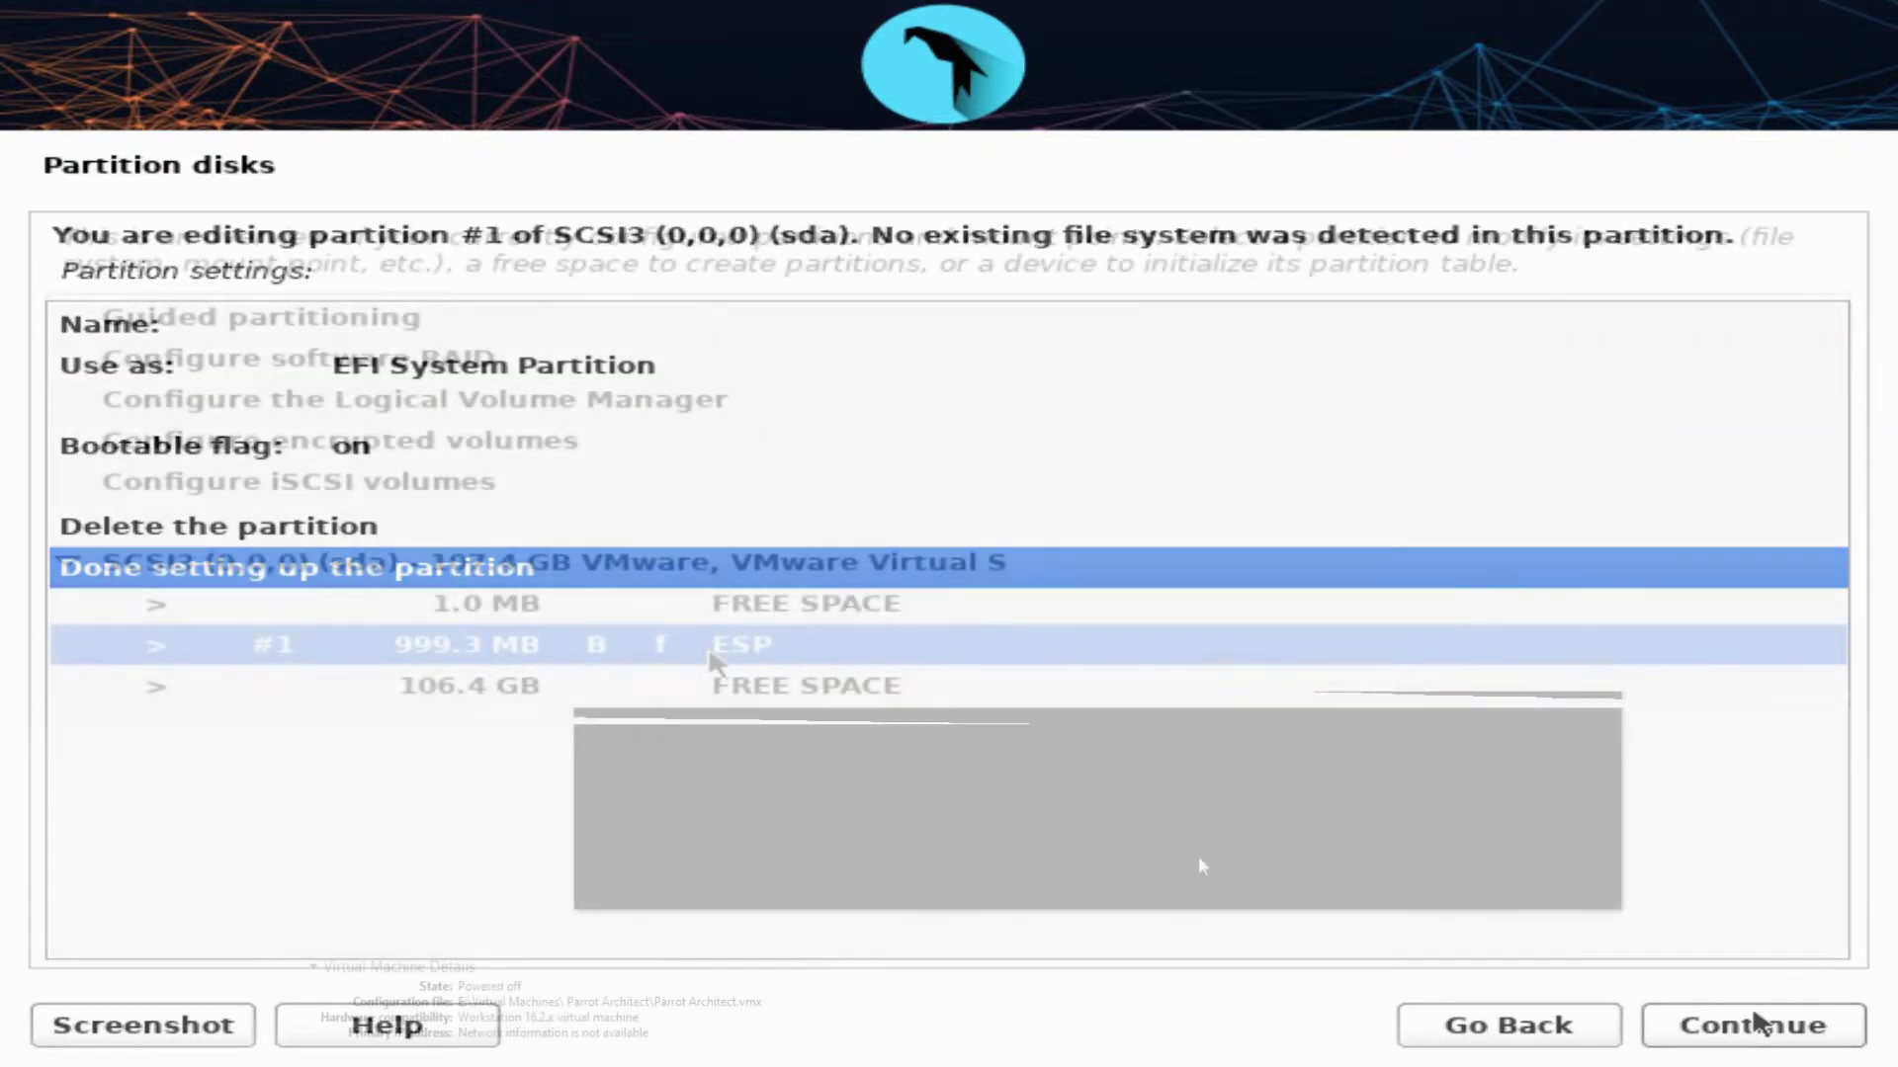
Create an 8192 MB swap partition in the 106.4 GB free space.
{"action": "double_click", "coordinate": [593, 686]}
{"action": "double_click", "coordinate": [252, 290]}
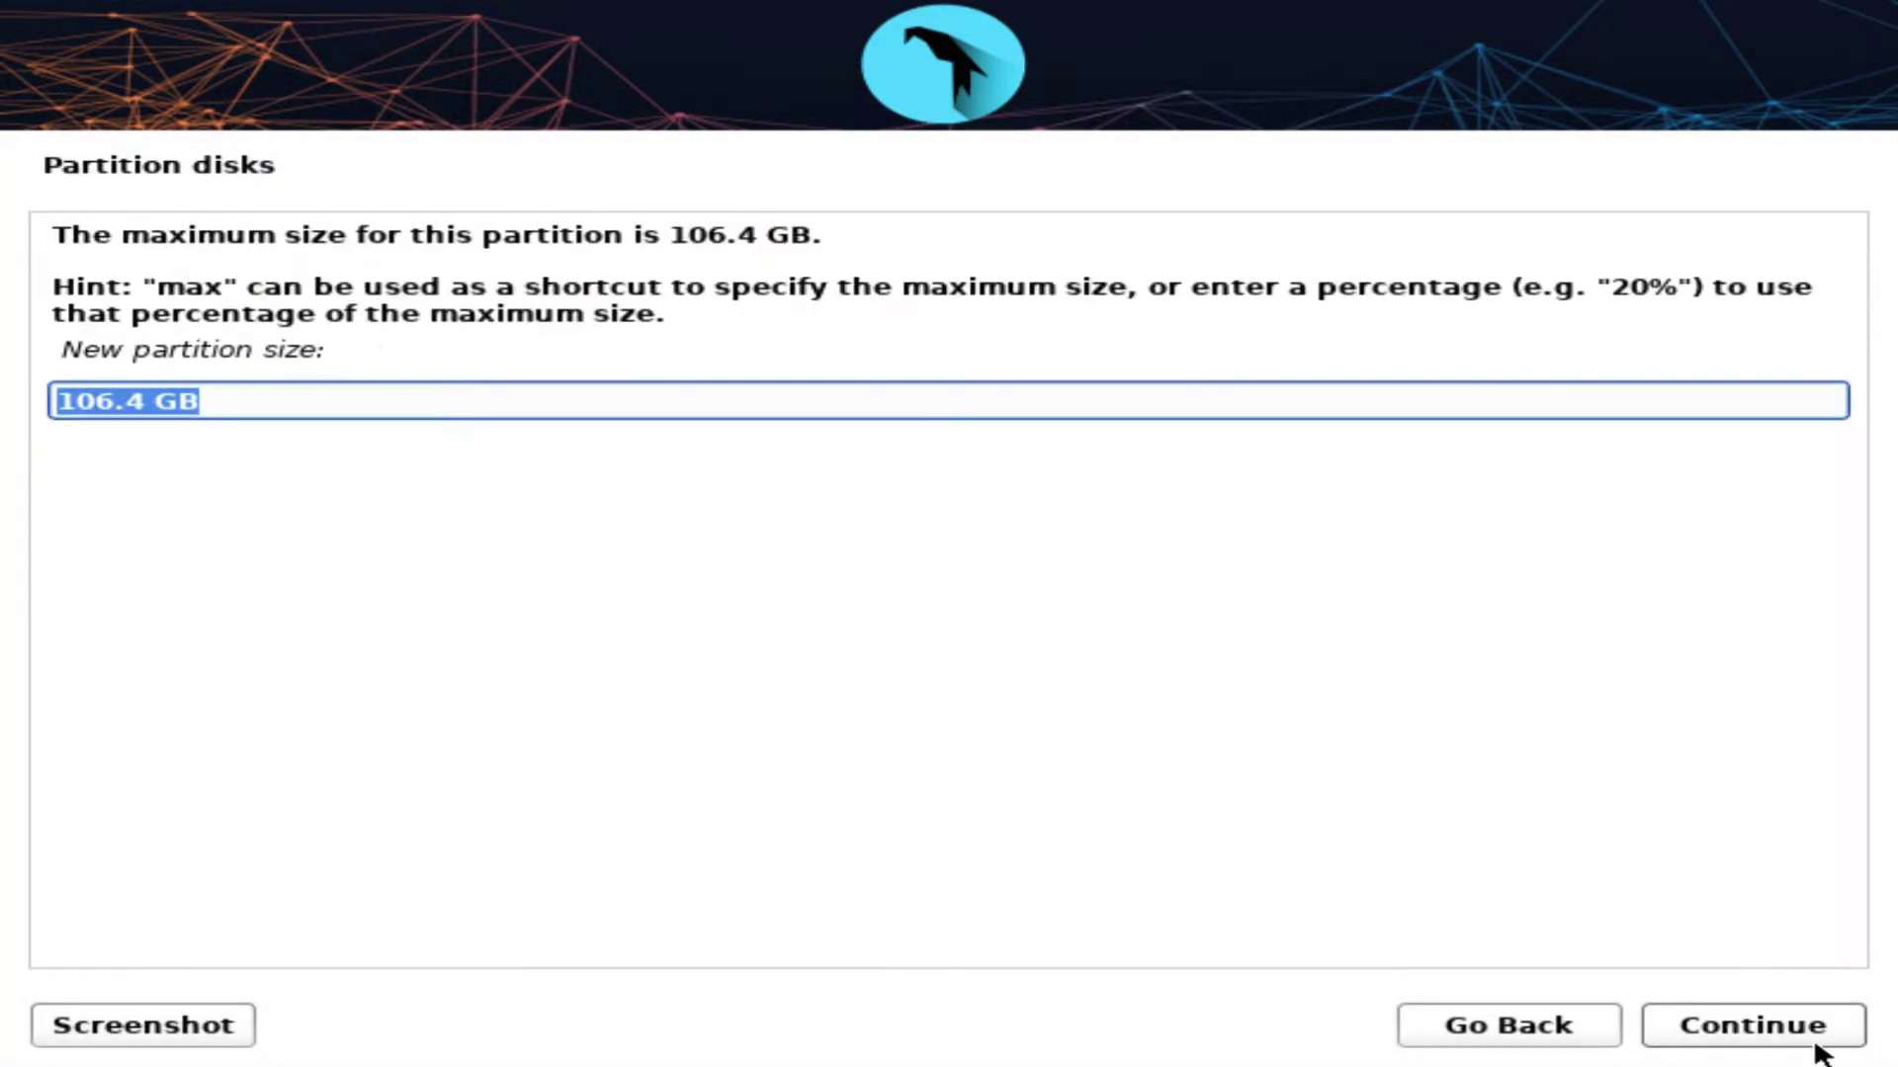
{"action": "type", "text": "8192"}
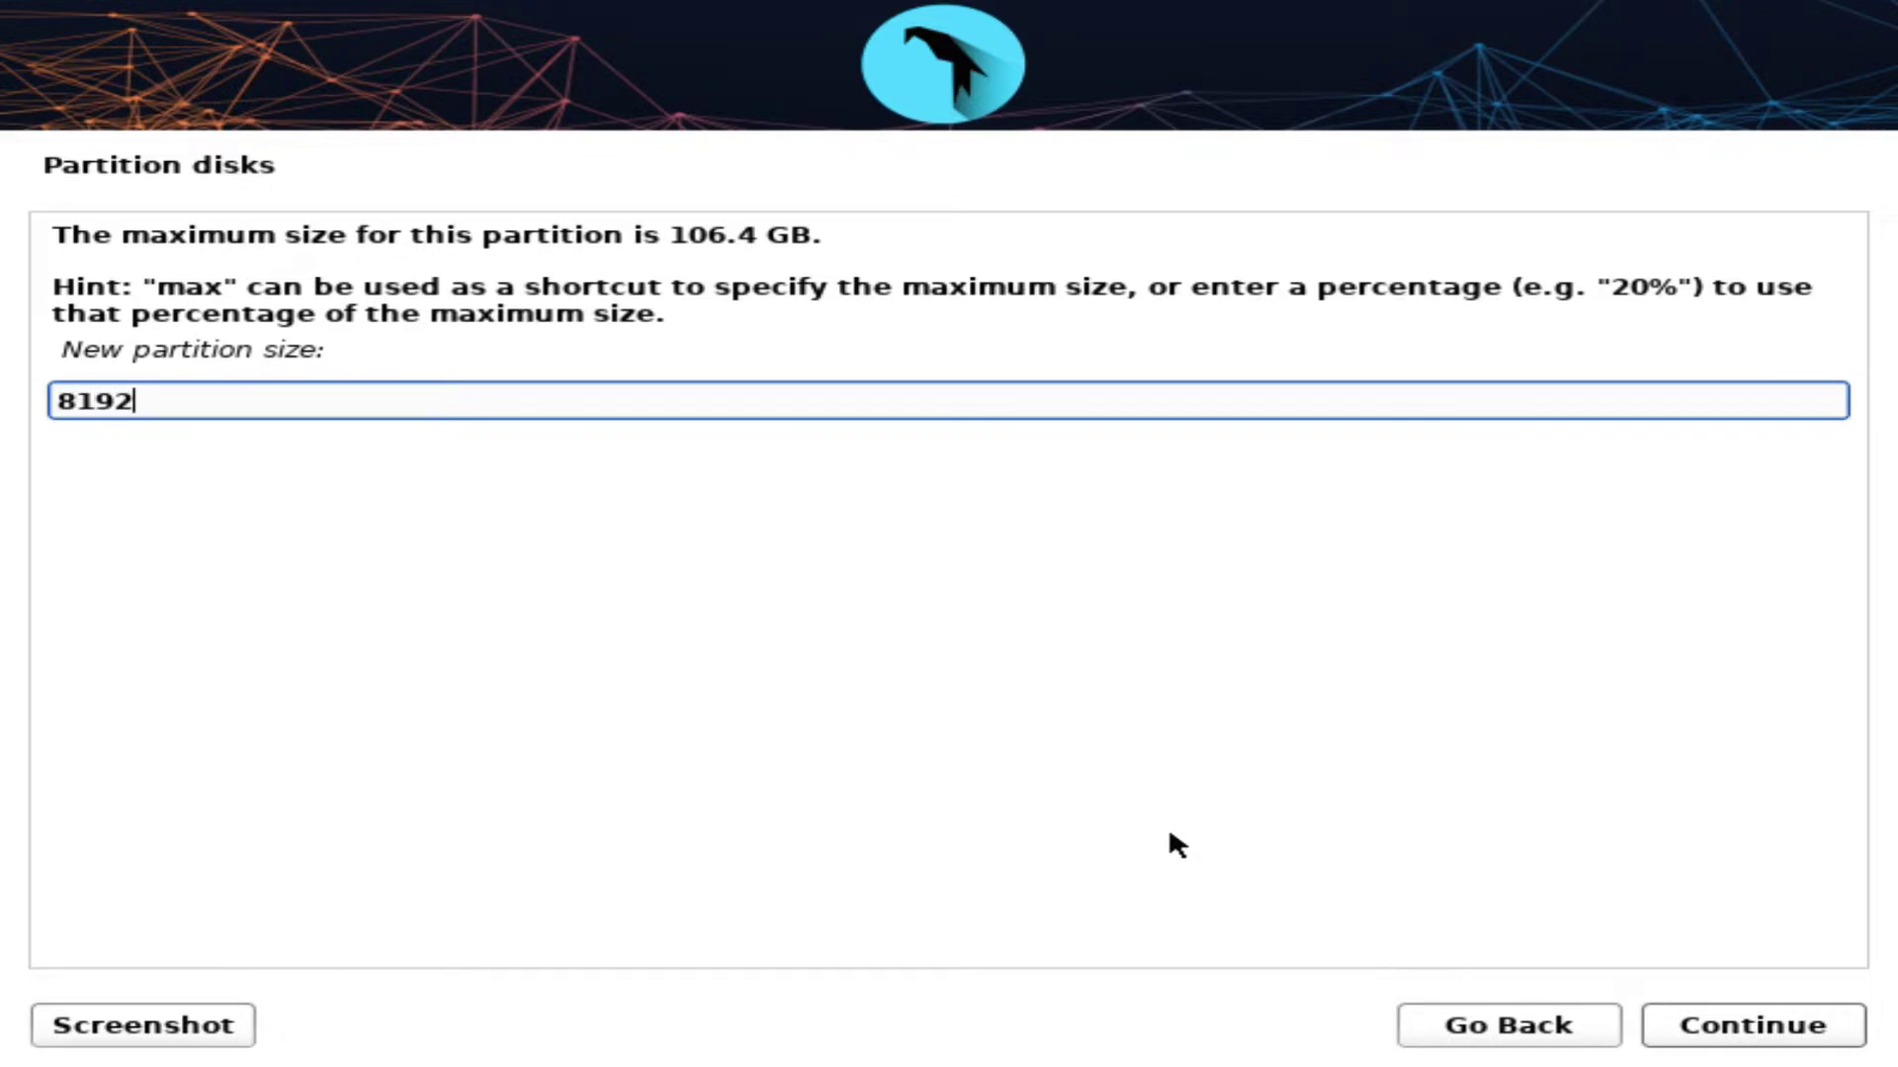
{"action": "type", "text": "MB"}
{"action": "key", "text": "Return"}
{"action": "left_click", "coordinate": [1798, 1006]}
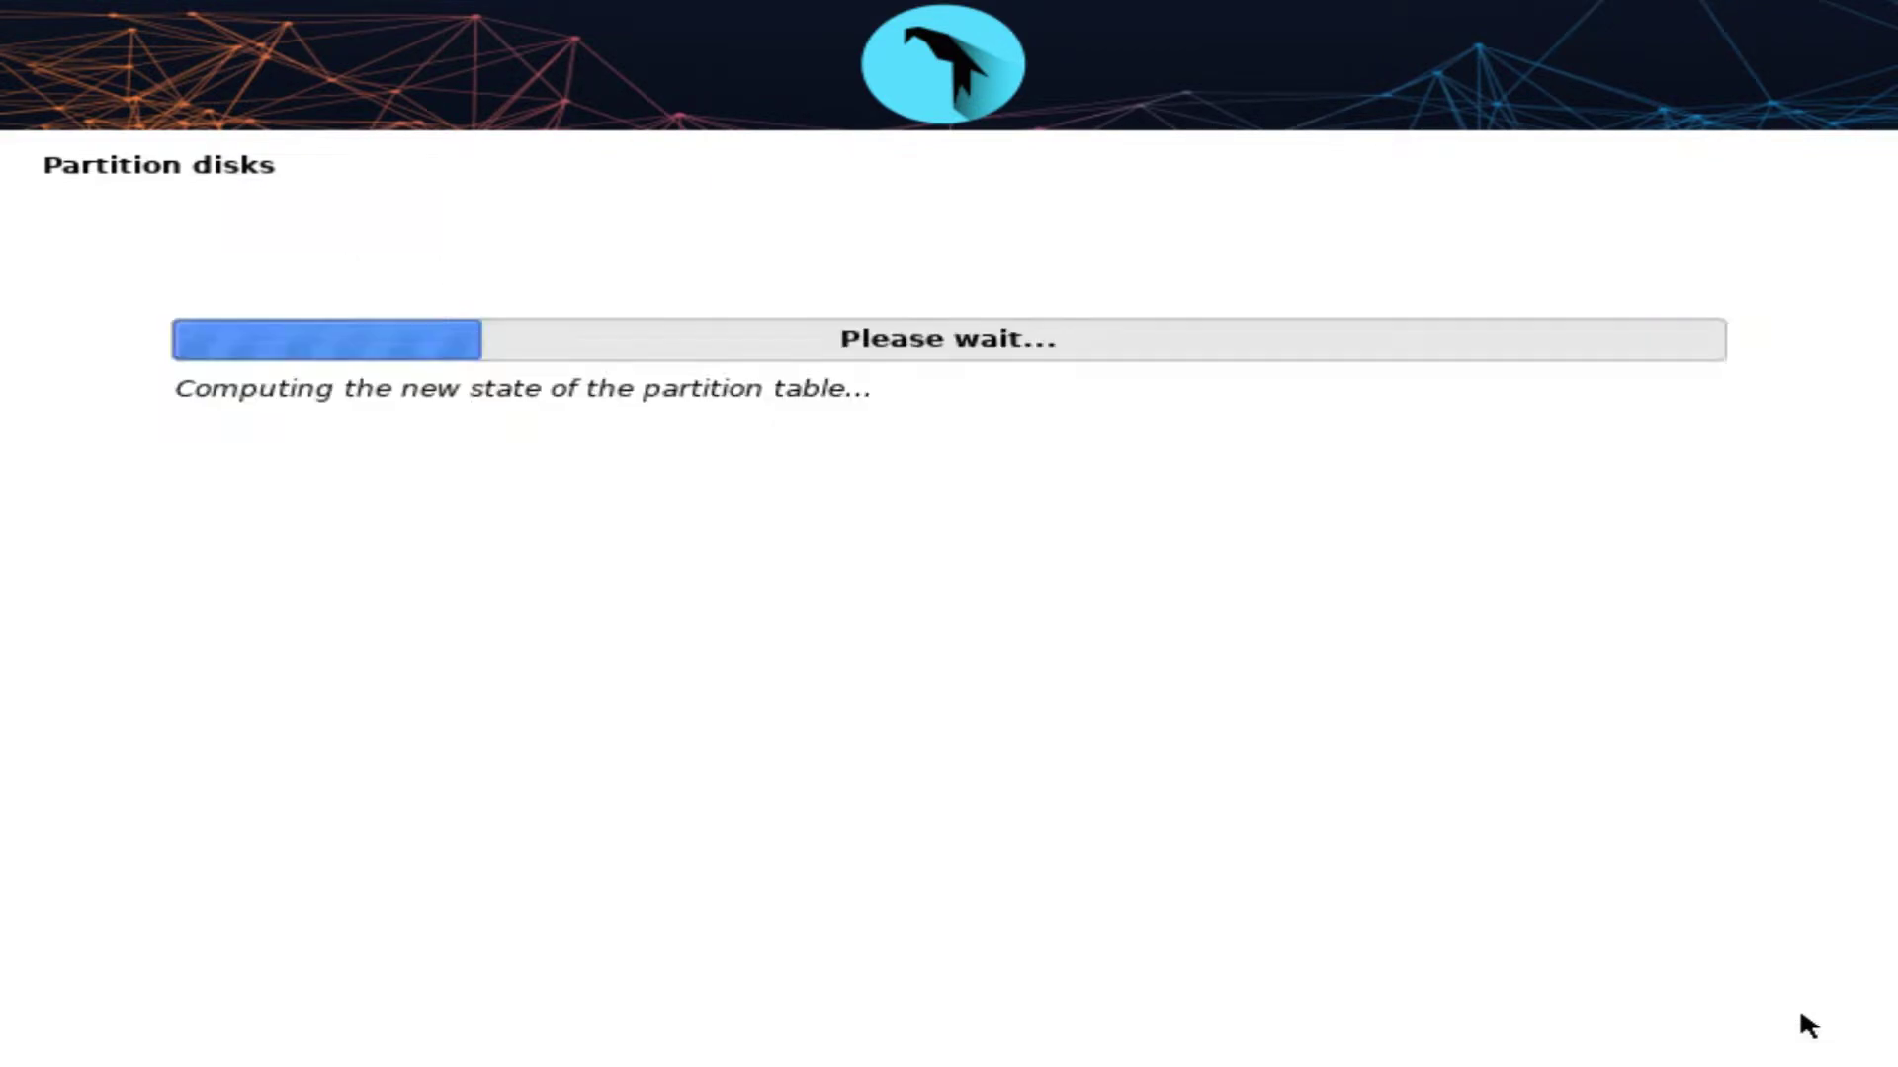
{"action": "double_click", "coordinate": [560, 365]}
{"action": "left_click", "coordinate": [189, 613]}
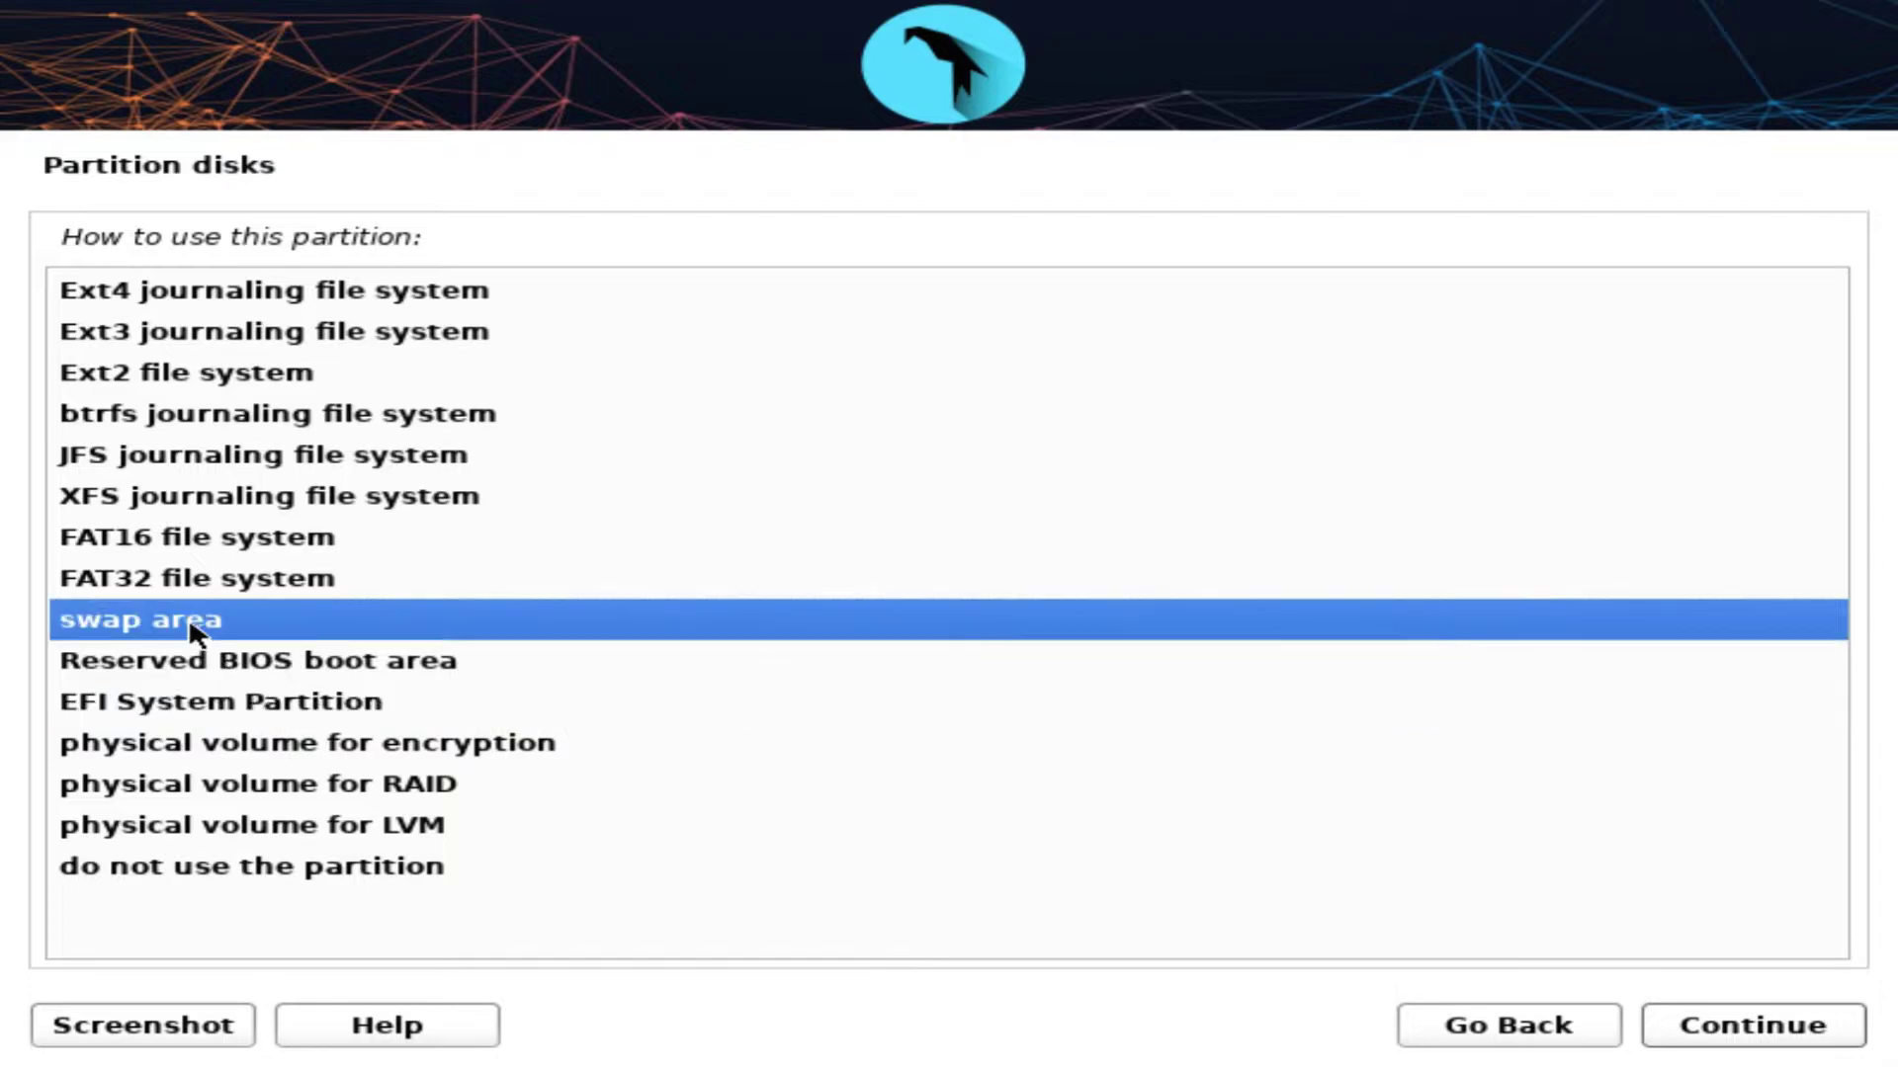
{"action": "left_click", "coordinate": [1691, 1030]}
{"action": "left_click", "coordinate": [1715, 1016]}
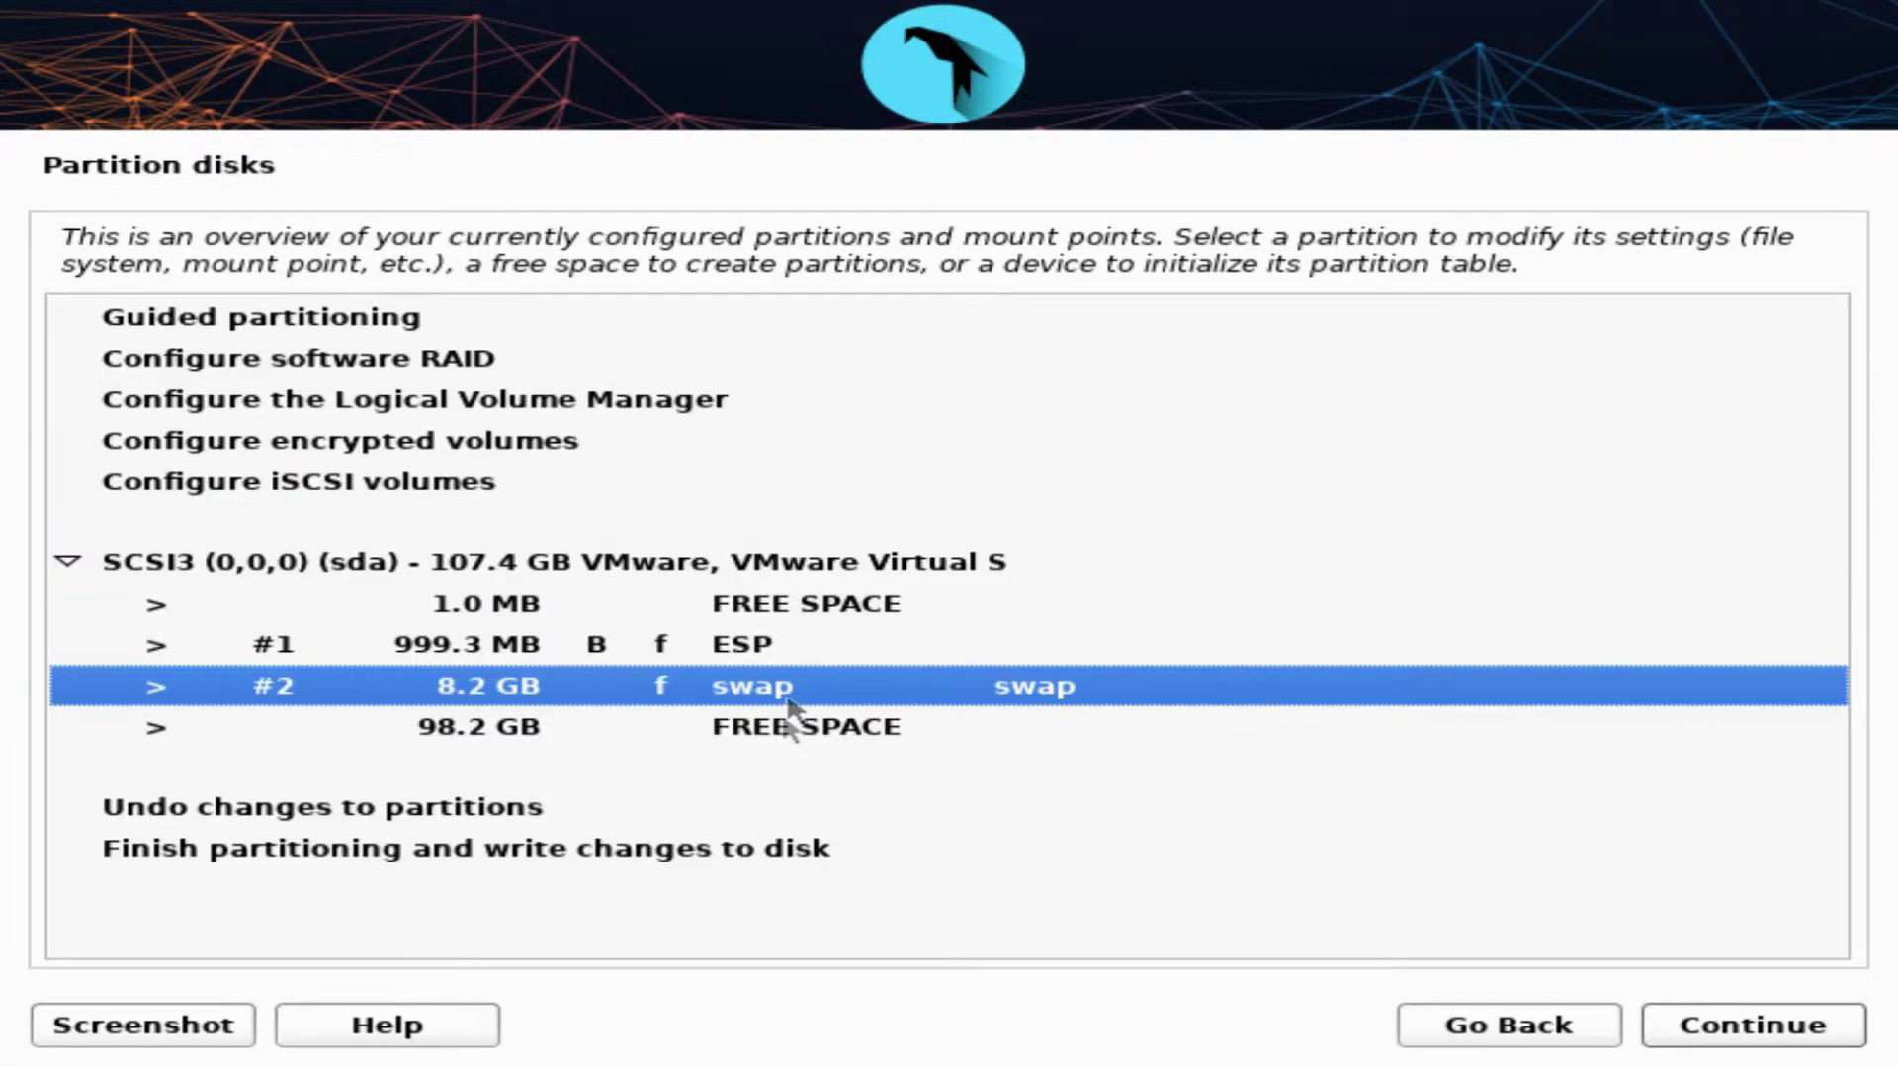
Create a 50 GB ext4 root partition labelled root in the 98.2 GB free space.
{"action": "double_click", "coordinate": [788, 725]}
{"action": "left_click", "coordinate": [1721, 1020]}
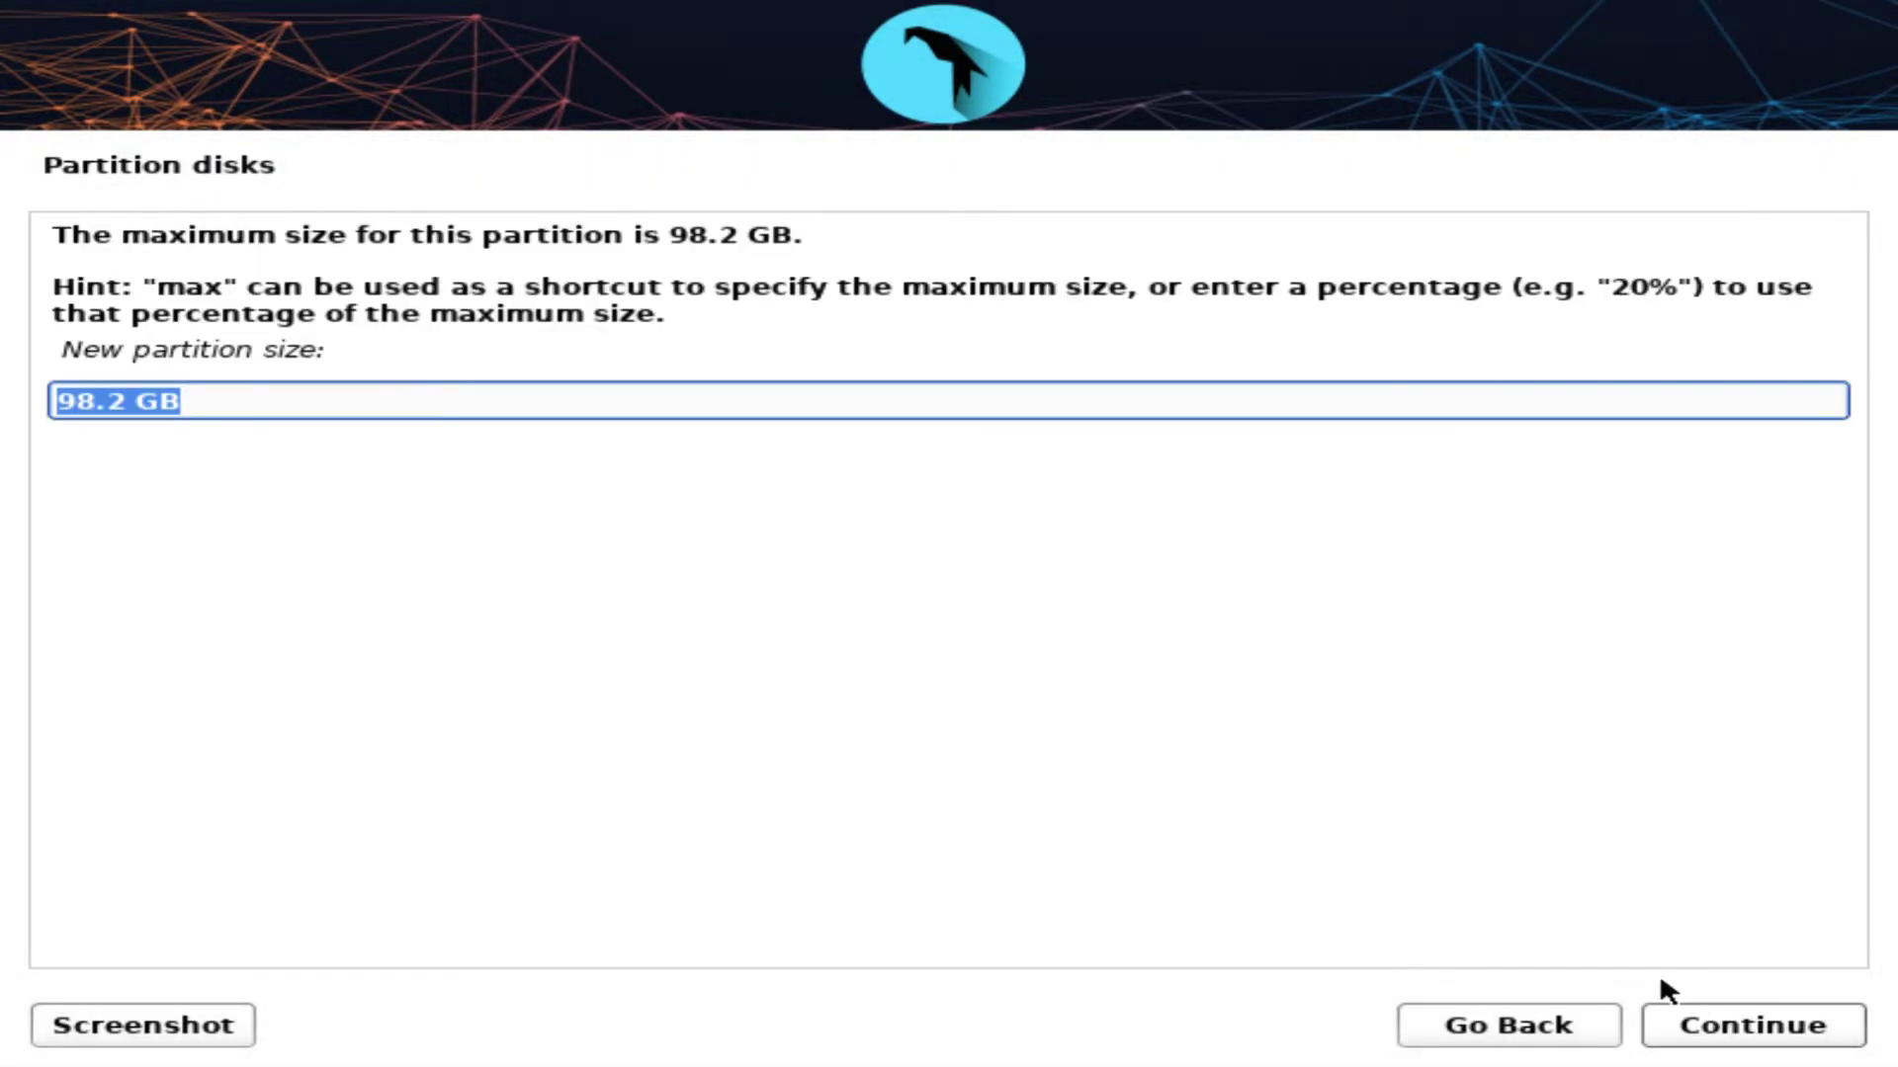
{"action": "type", "text": "50"}
{"action": "key", "text": "Return"}
{"action": "left_click", "coordinate": [1743, 1029]}
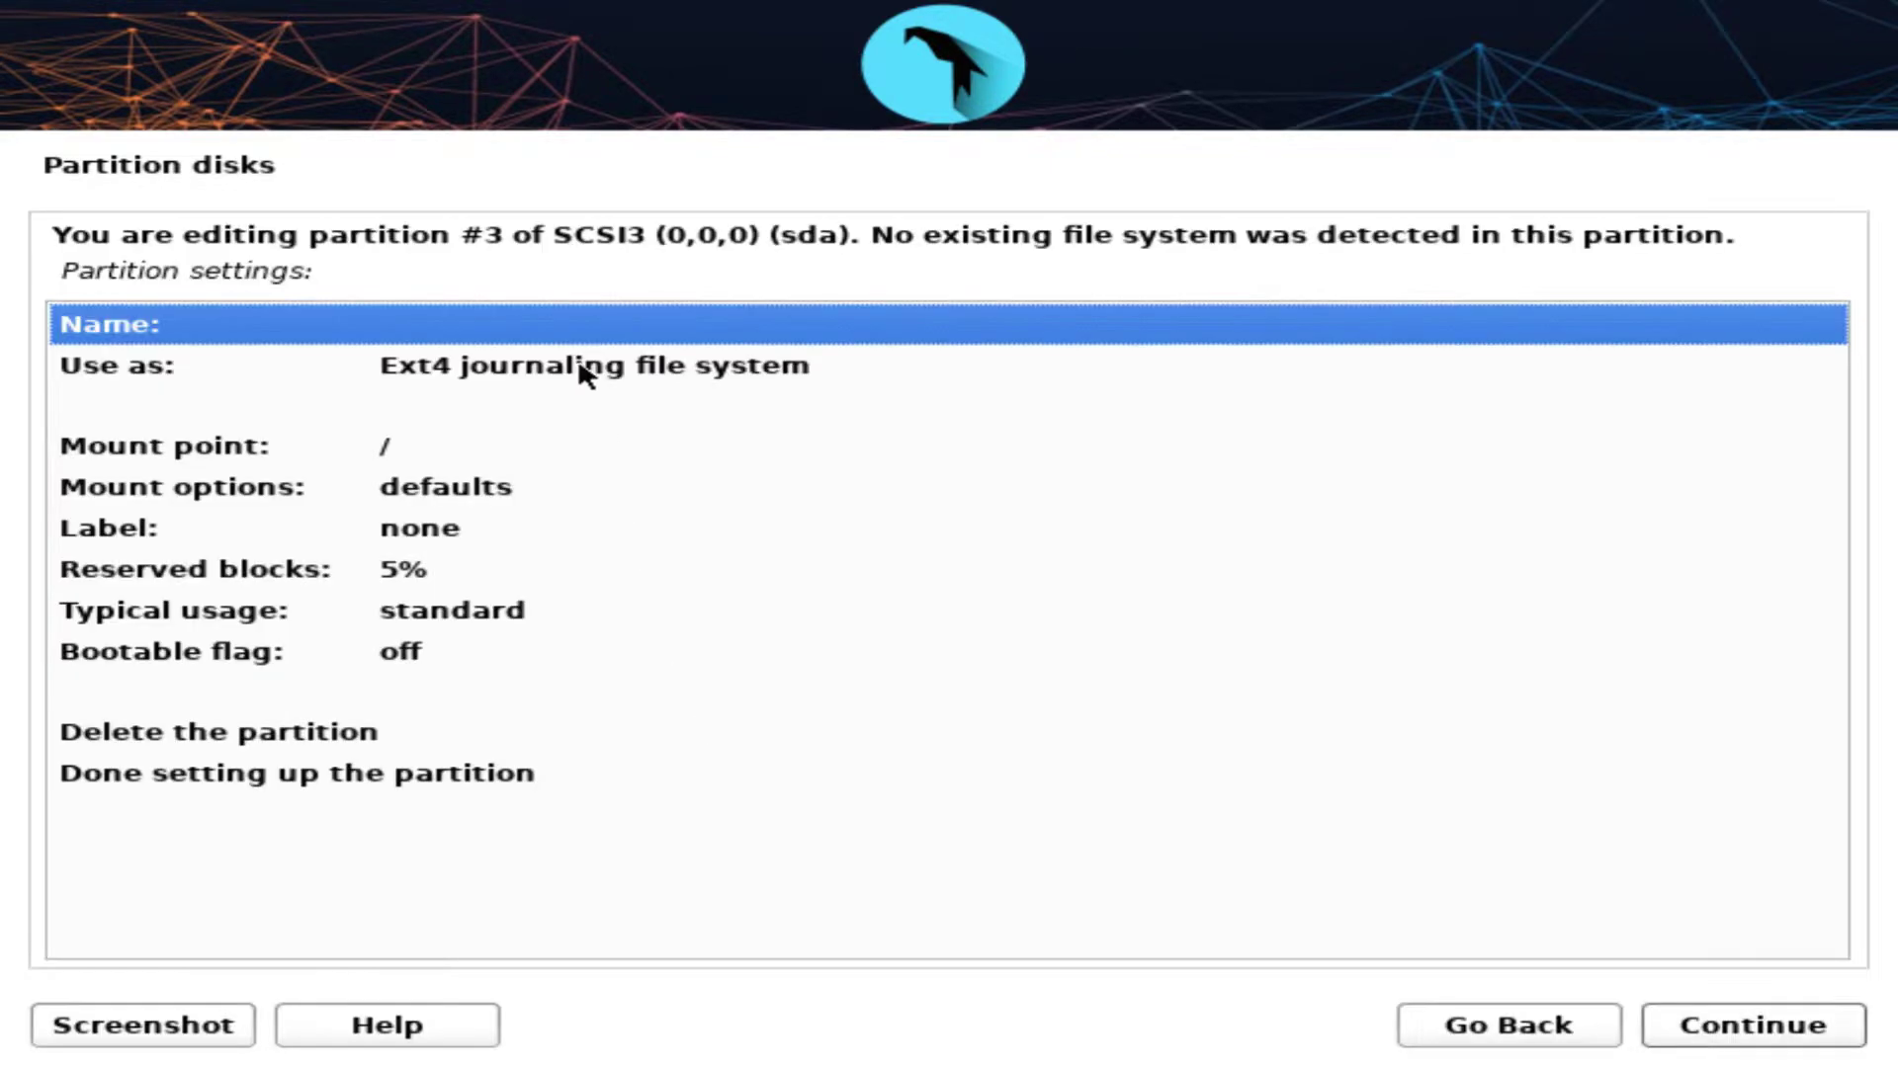
{"action": "double_click", "coordinate": [586, 369]}
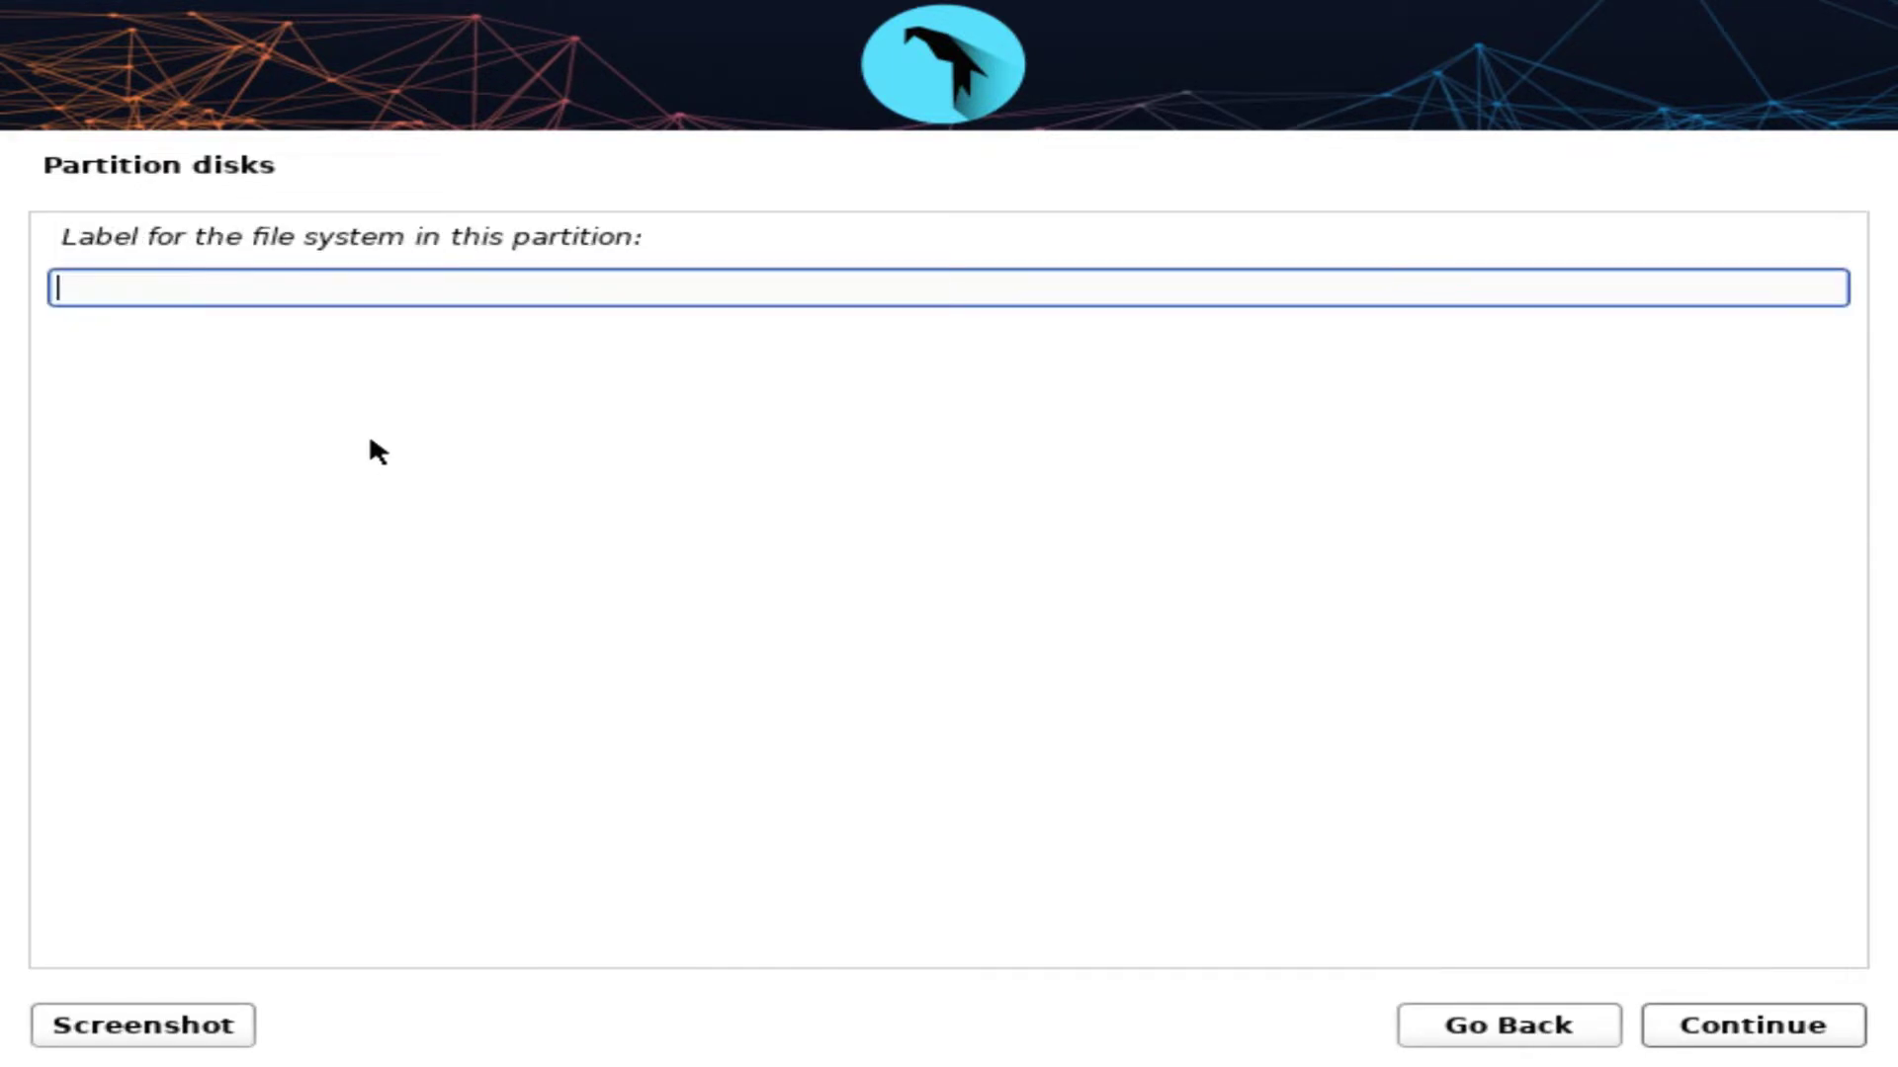
{"action": "type", "text": "root"}
{"action": "left_click", "coordinate": [1753, 1024]}
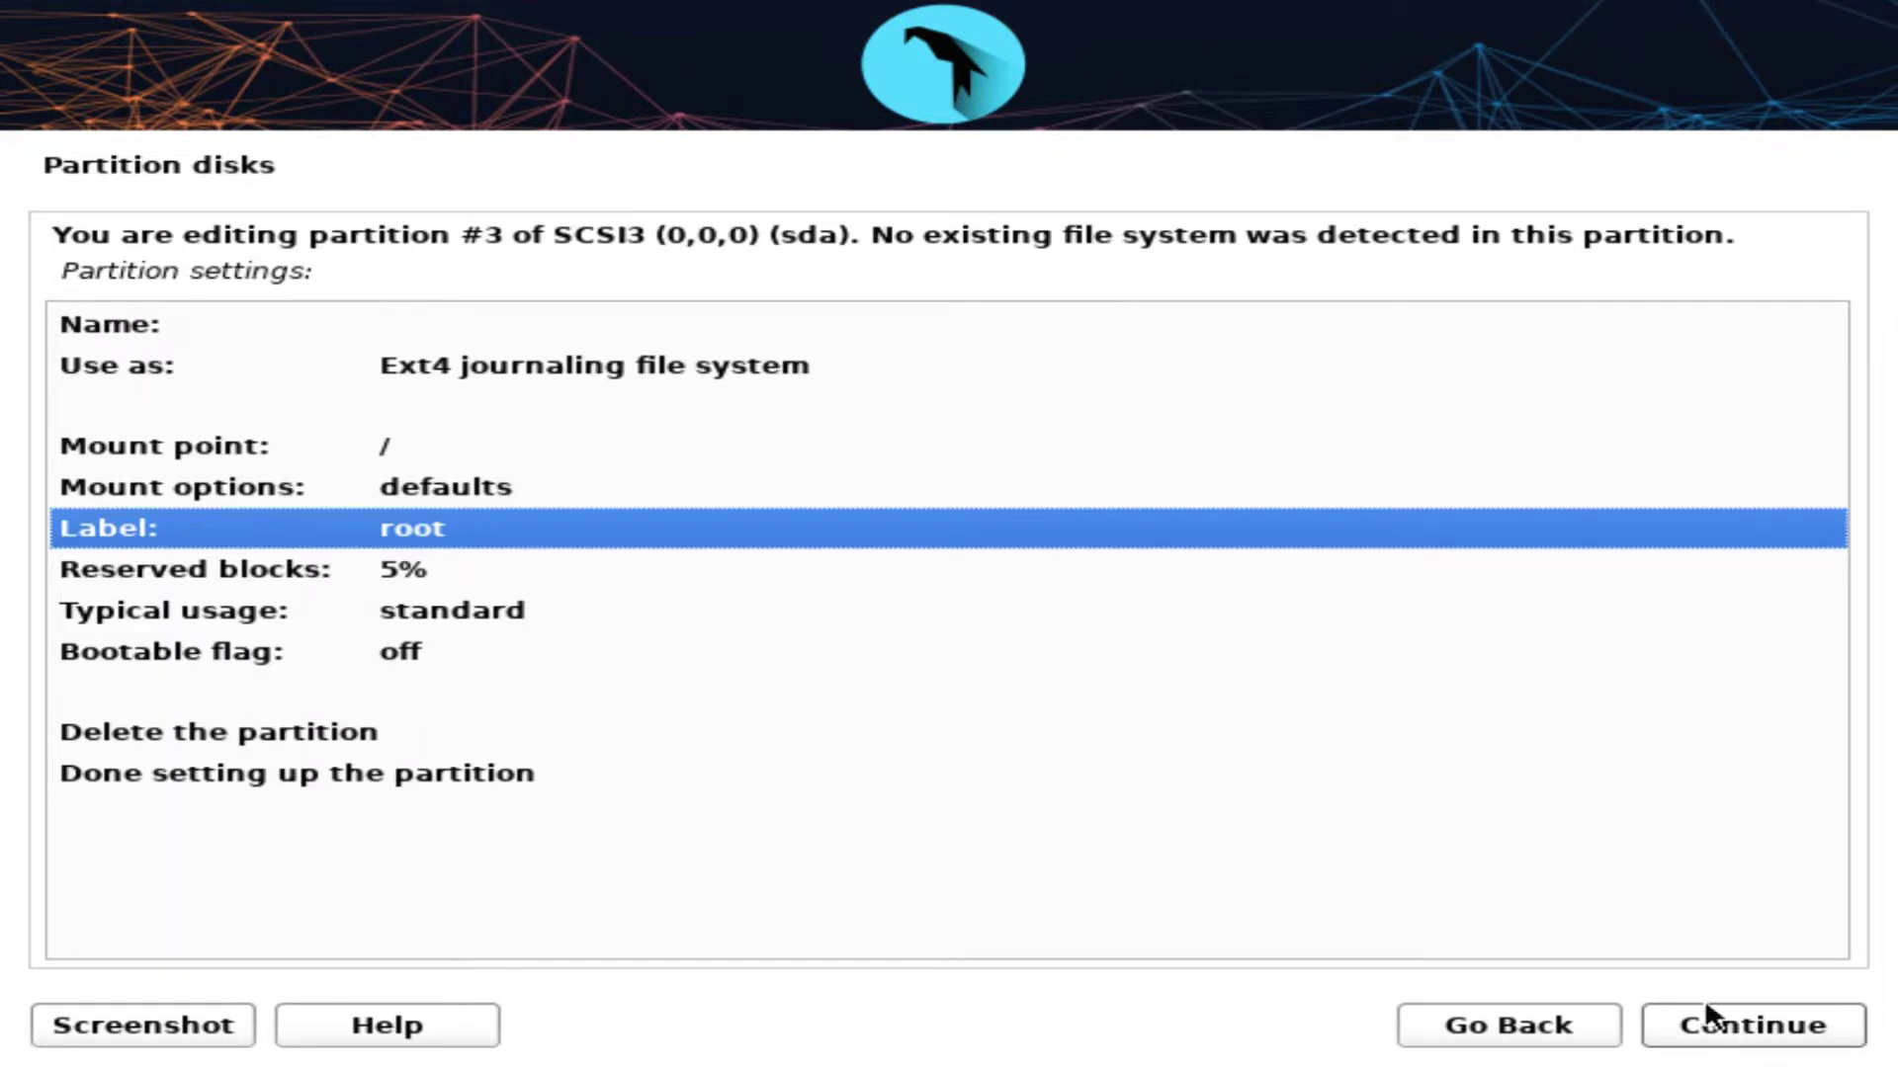
{"action": "left_click", "coordinate": [297, 772]}
Create a 48.2 GB ext4 /home partition labelled home from the remaining space.
{"action": "left_click", "coordinate": [1753, 1025]}
{"action": "double_click", "coordinate": [749, 768]}
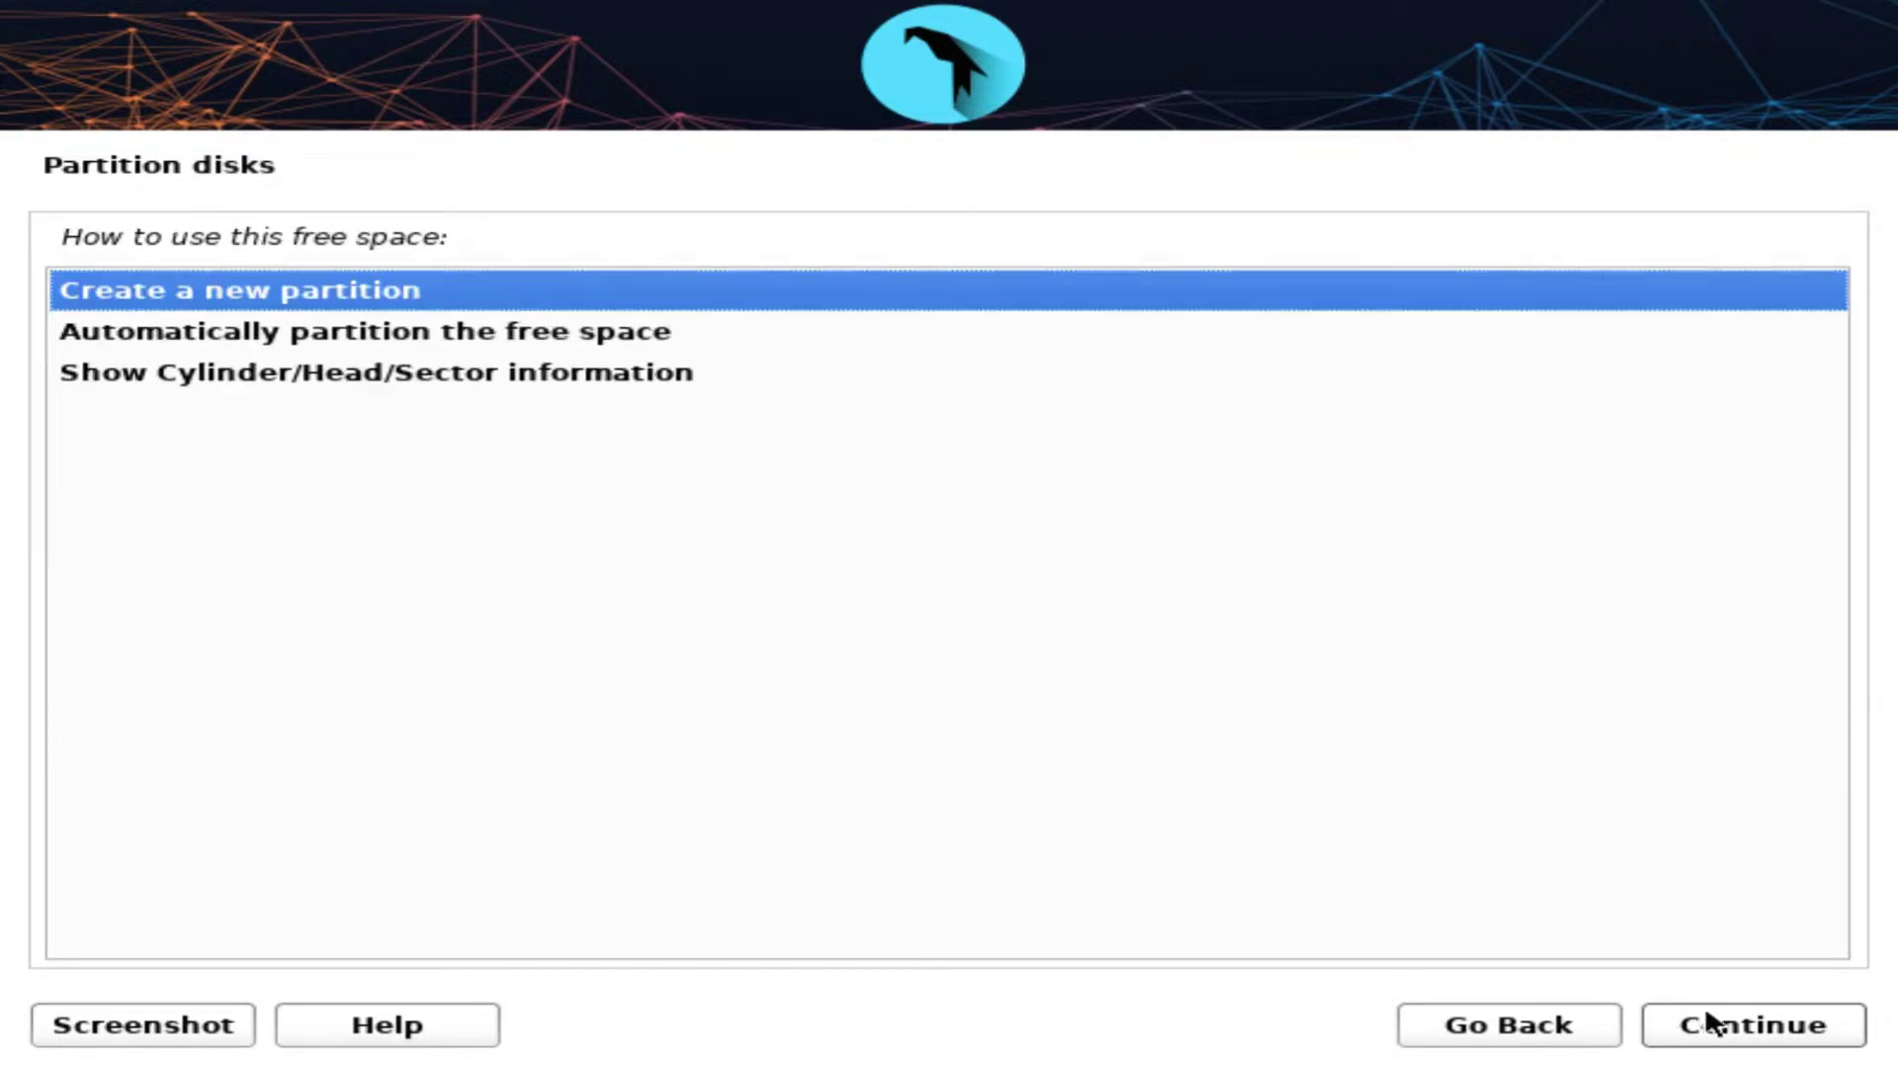
{"action": "left_click", "coordinate": [1754, 1025]}
{"action": "double_click", "coordinate": [439, 527]}
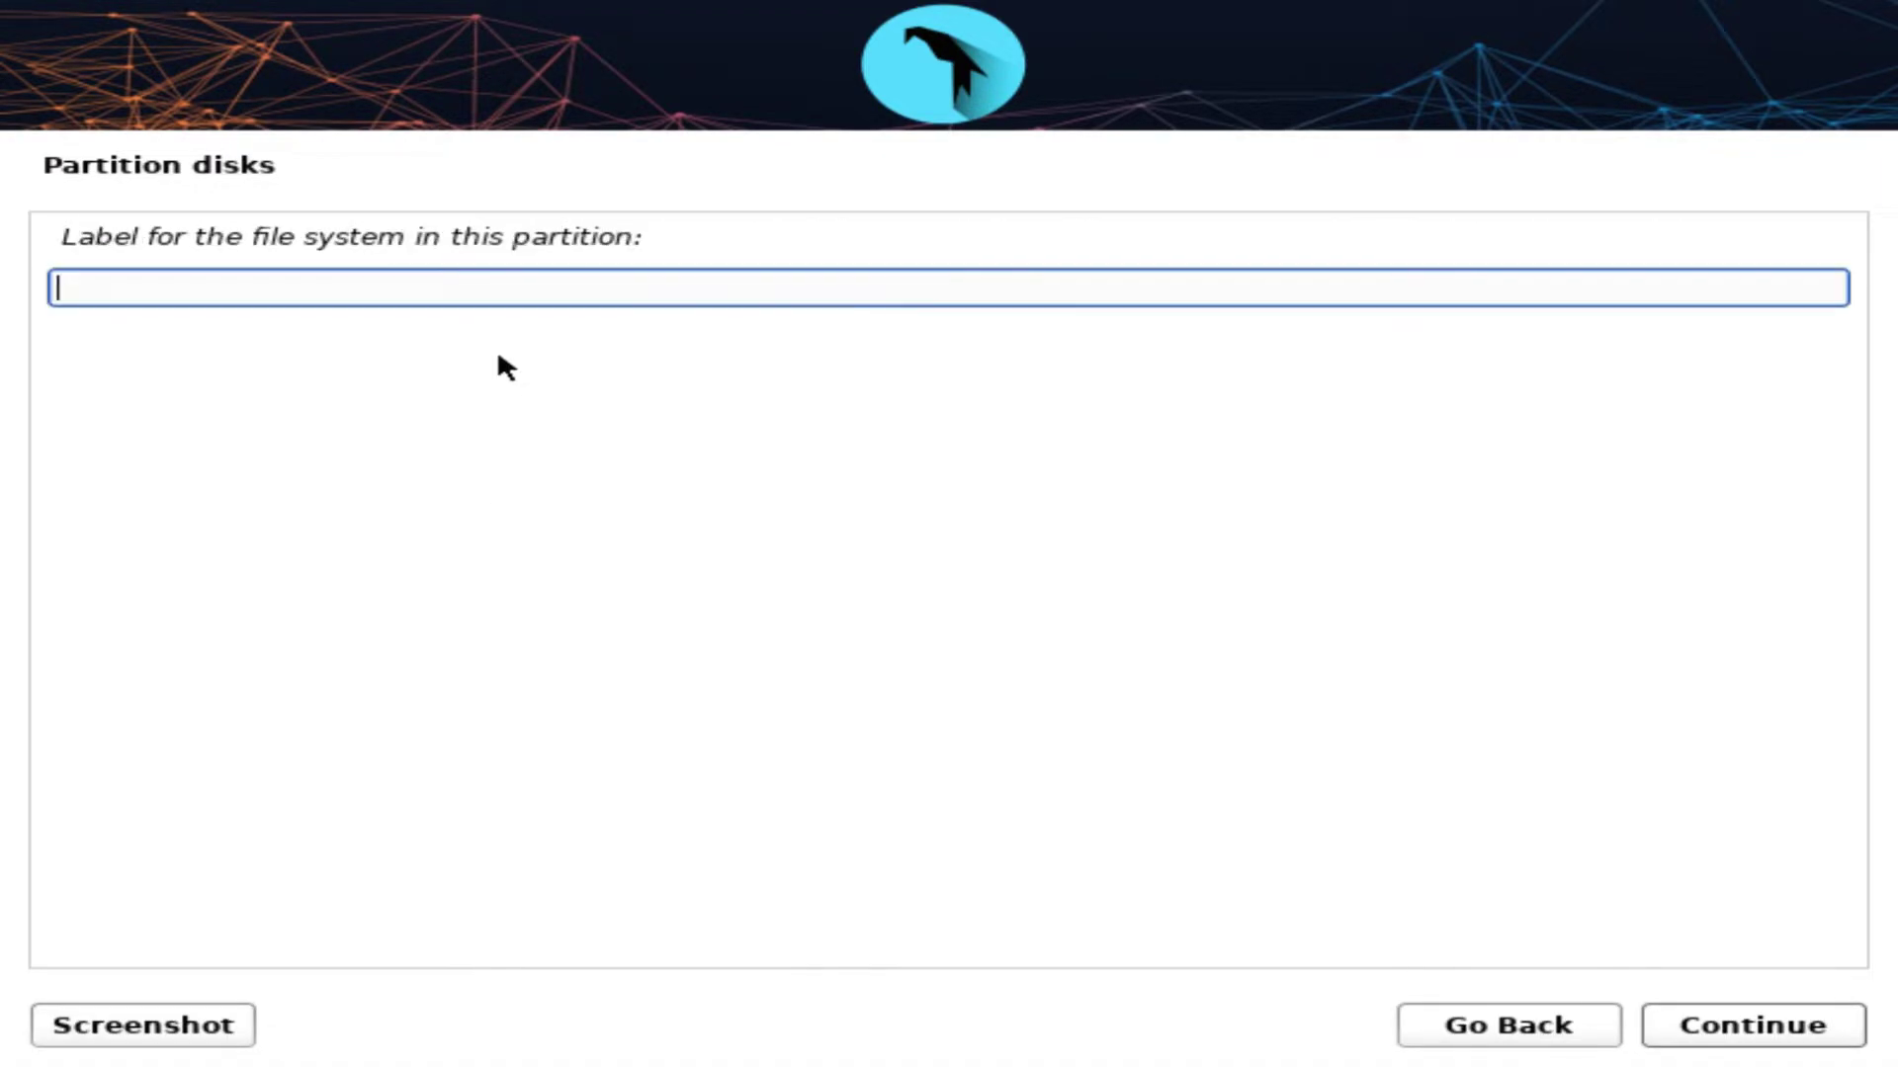
{"action": "type", "text": "home"}
{"action": "left_click", "coordinate": [1752, 1025]}
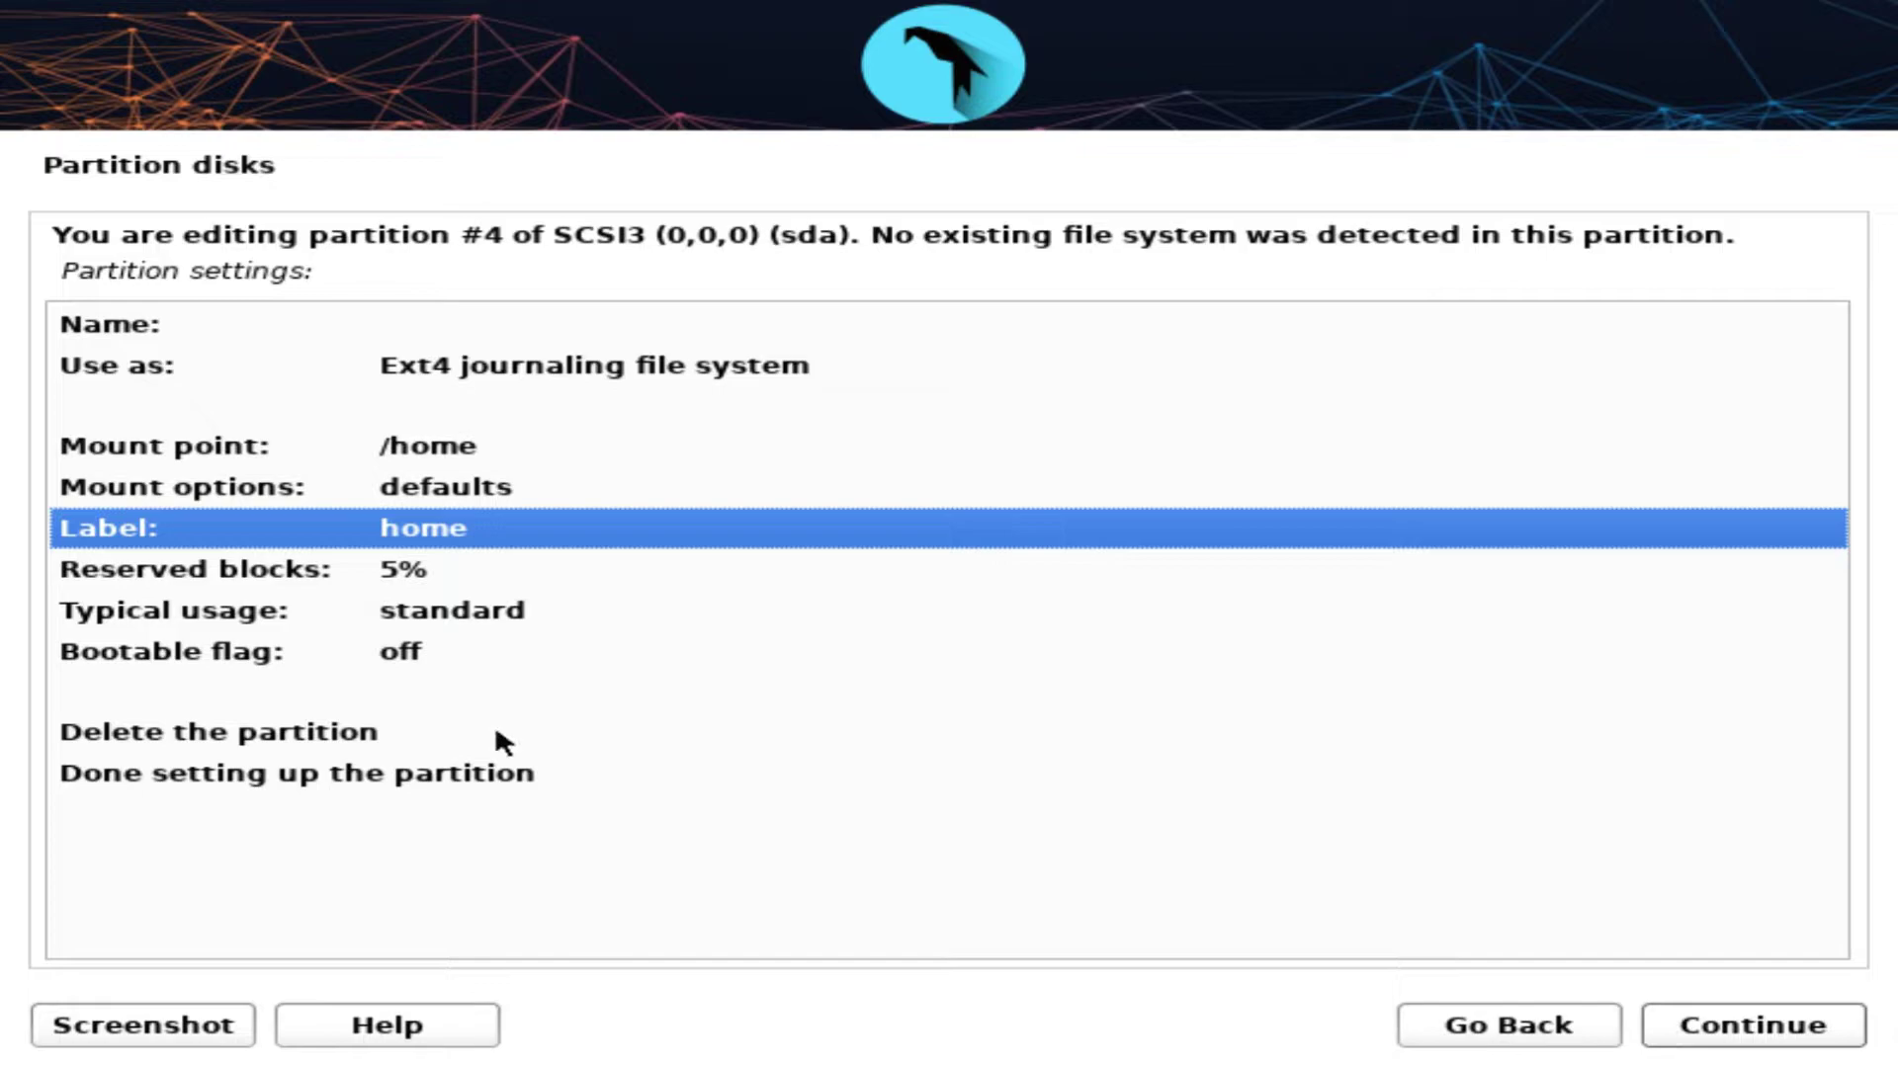
{"action": "left_click", "coordinate": [498, 772]}
{"action": "left_click", "coordinate": [1753, 1025]}
{"action": "left_click", "coordinate": [766, 929]}
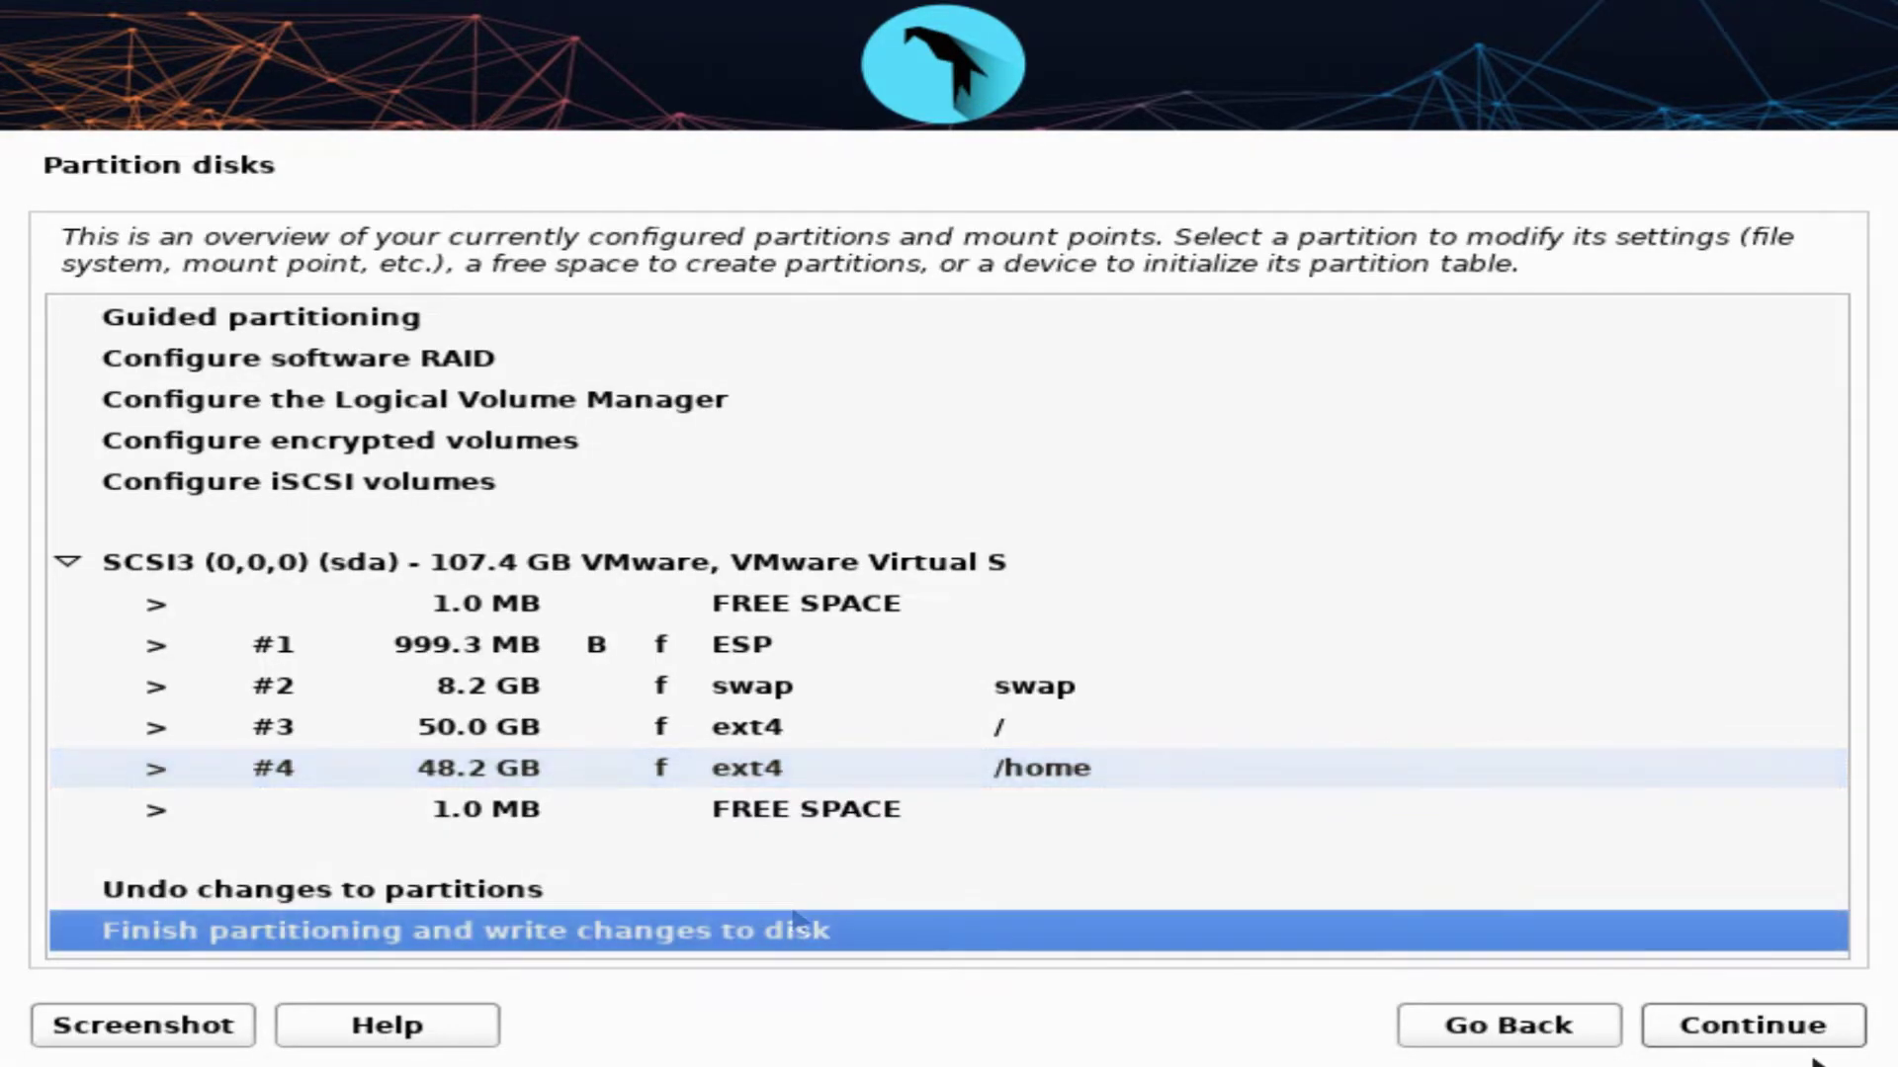
Confirm writing the new partition layout to disk.
{"action": "left_click", "coordinate": [1754, 1024]}
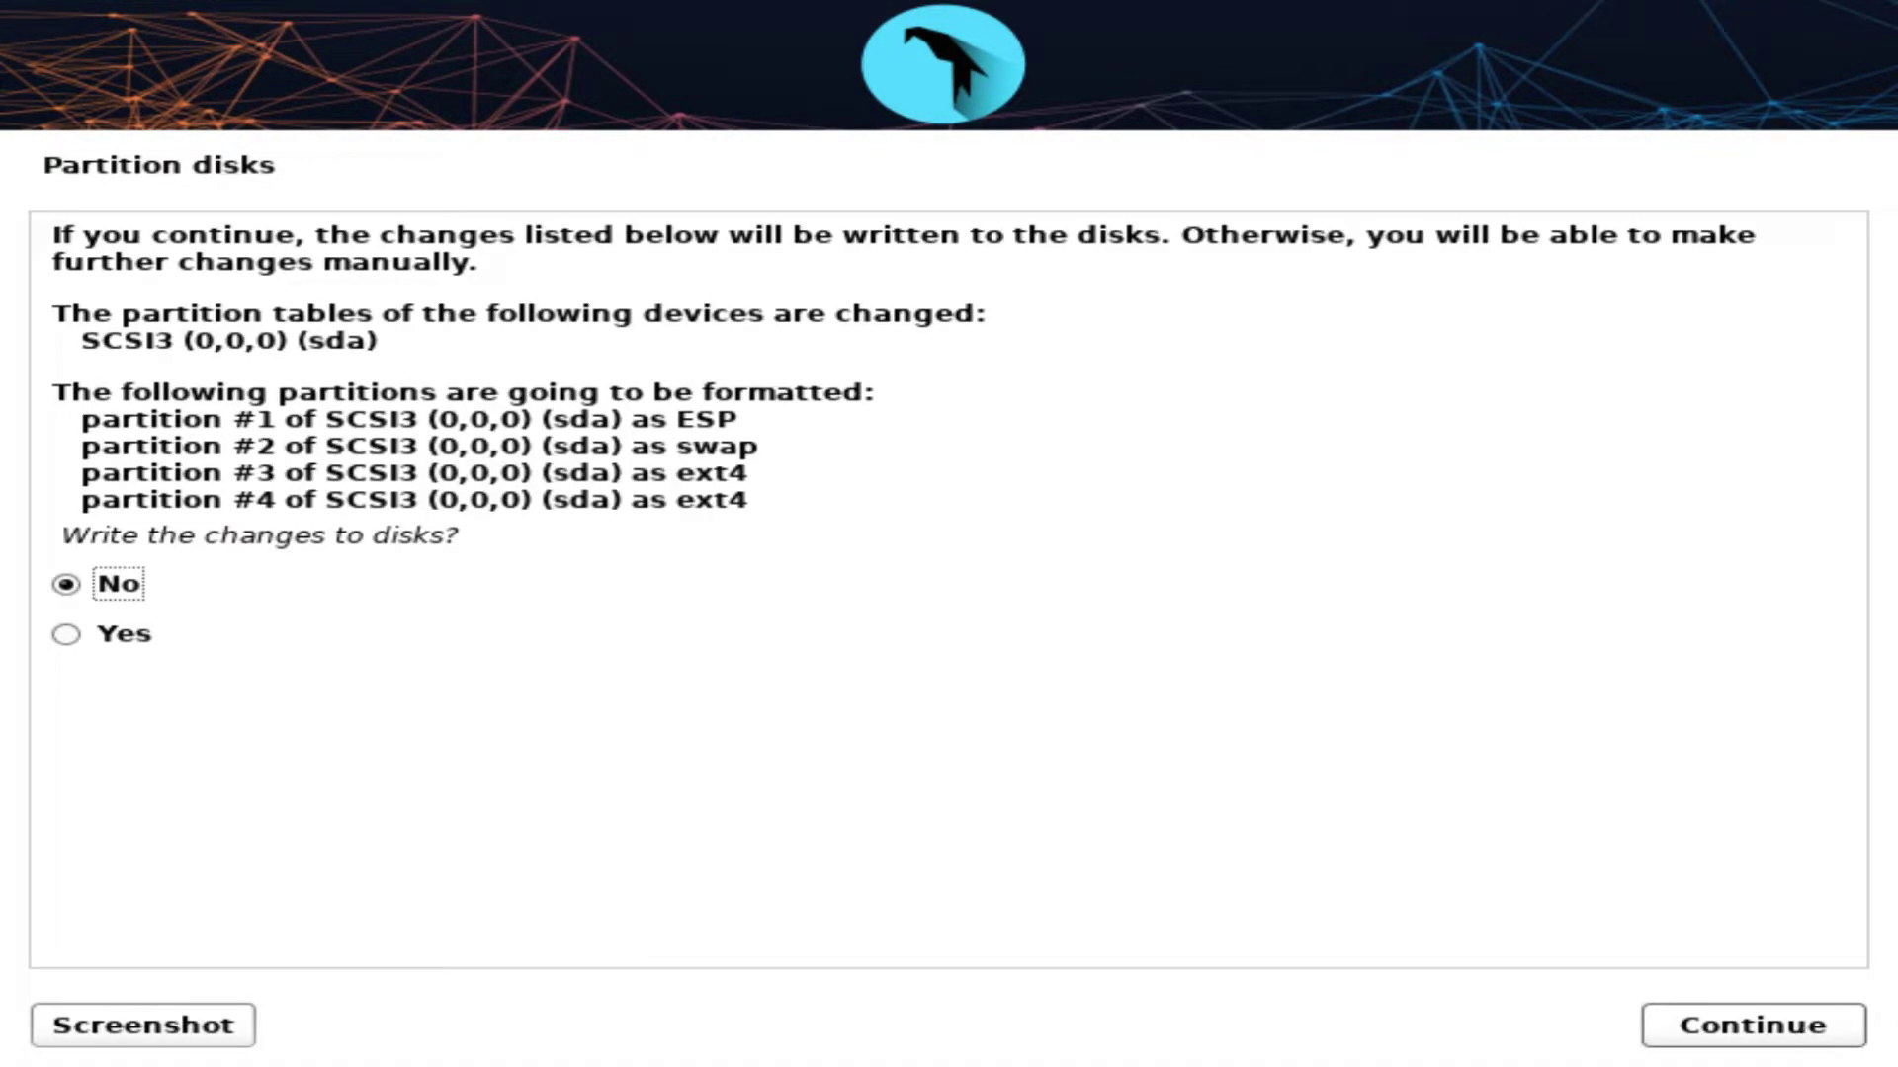
{"action": "left_click", "coordinate": [192, 633]}
{"action": "double_click", "coordinate": [709, 499]}
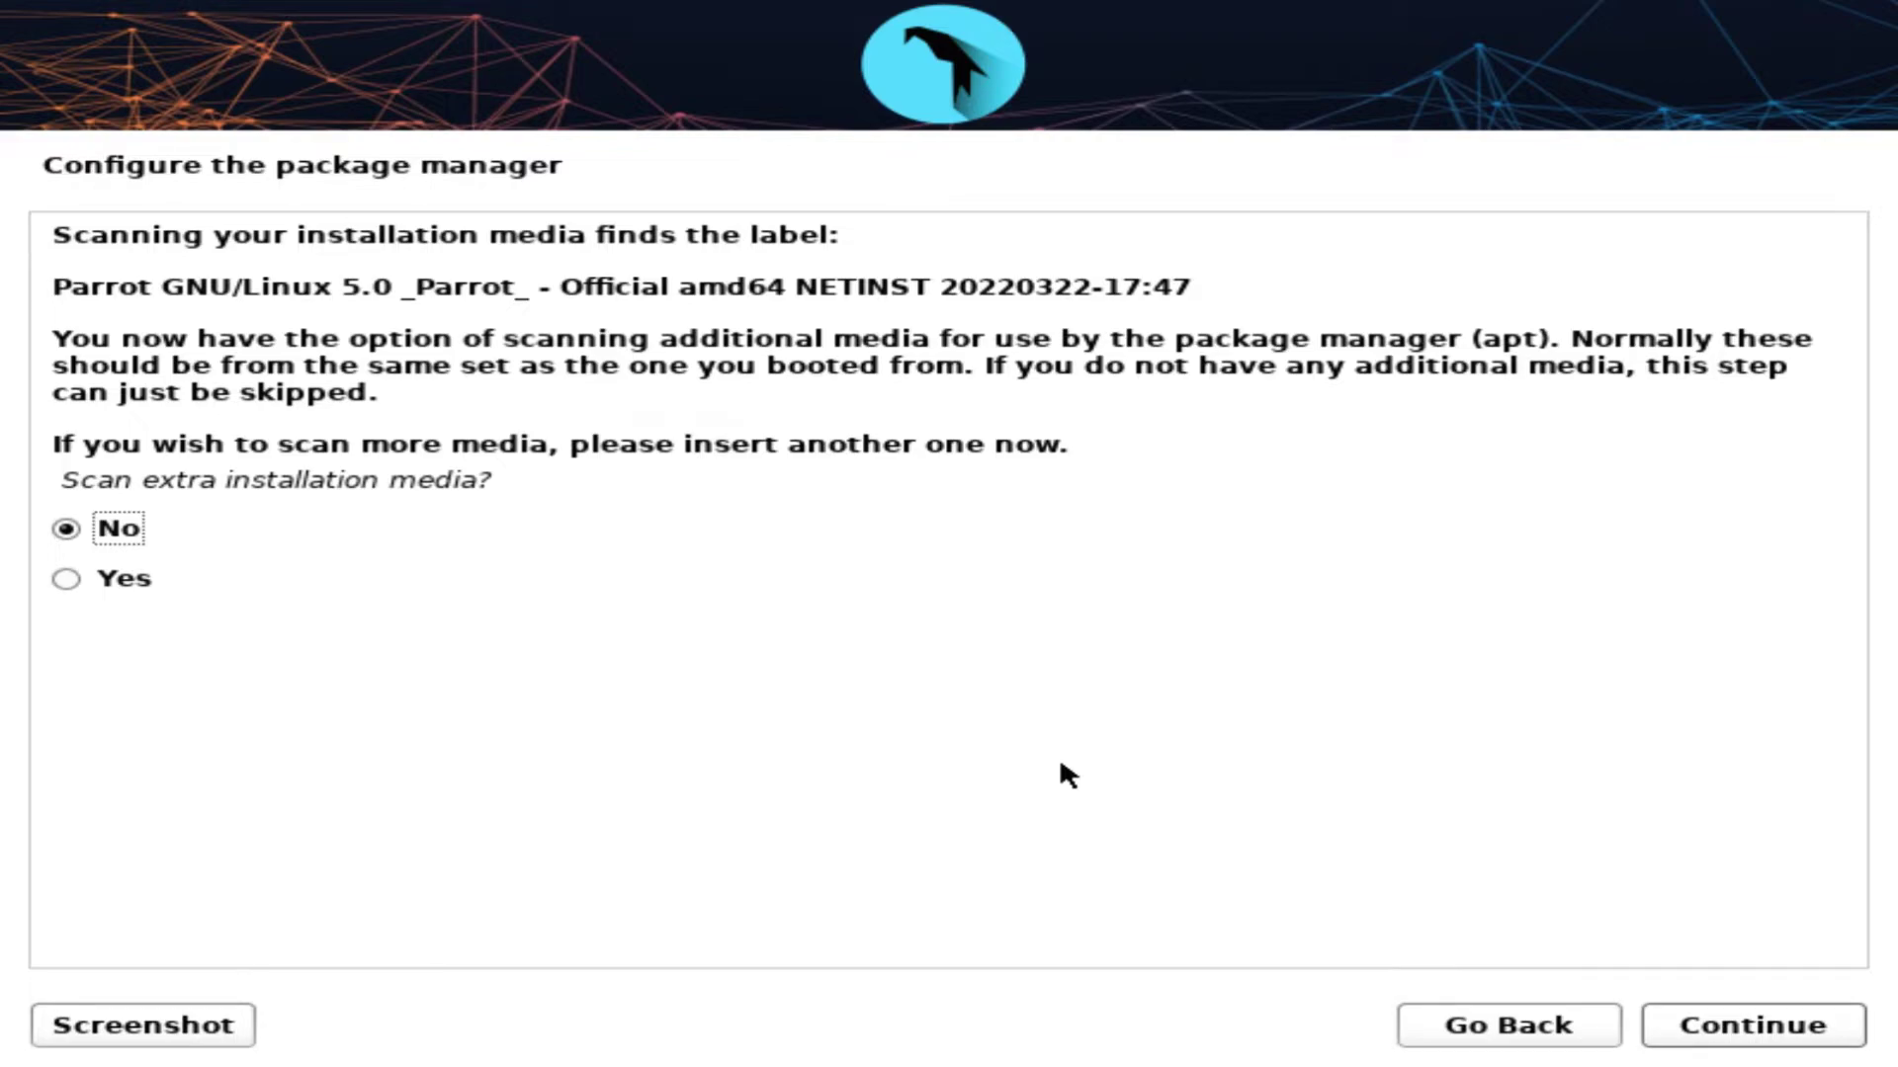
Skip extra installation media and use a United States package mirror host.
{"action": "left_click", "coordinate": [1854, 1036]}
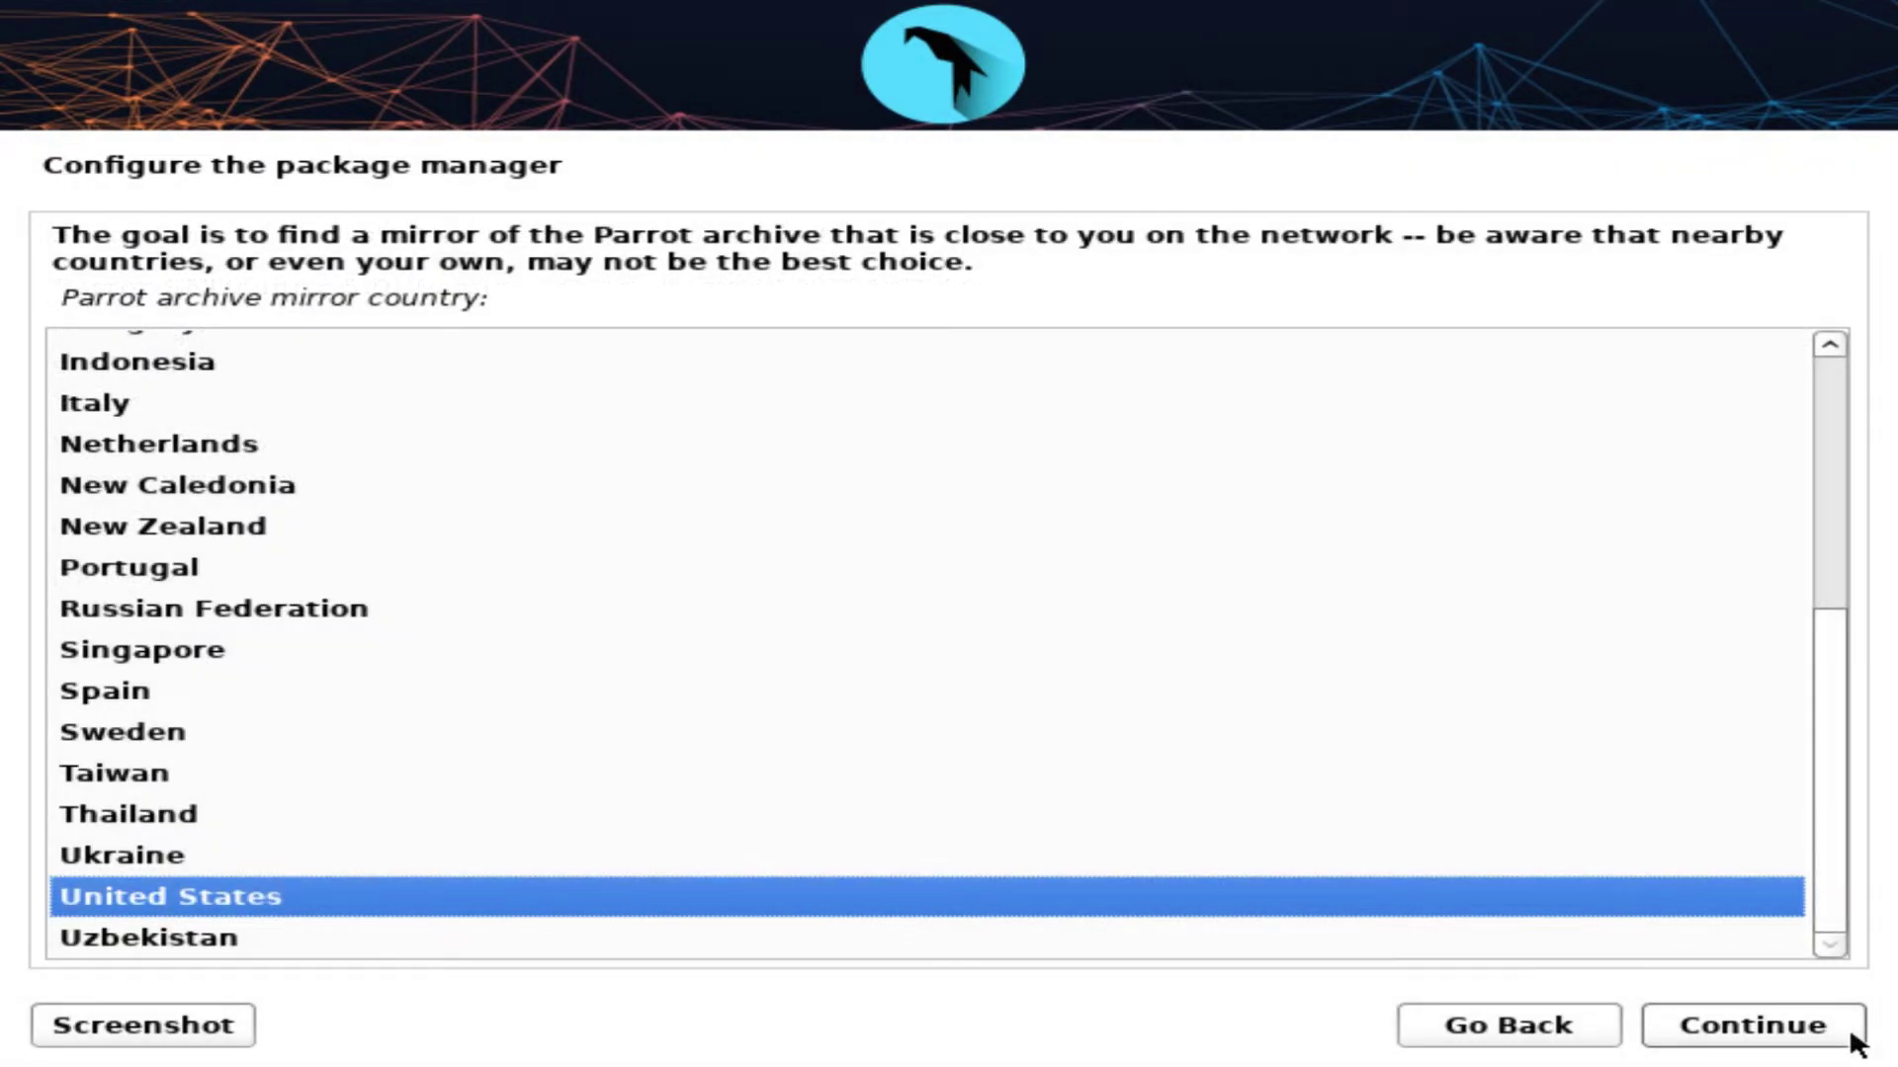
{"action": "left_click", "coordinate": [1850, 1026]}
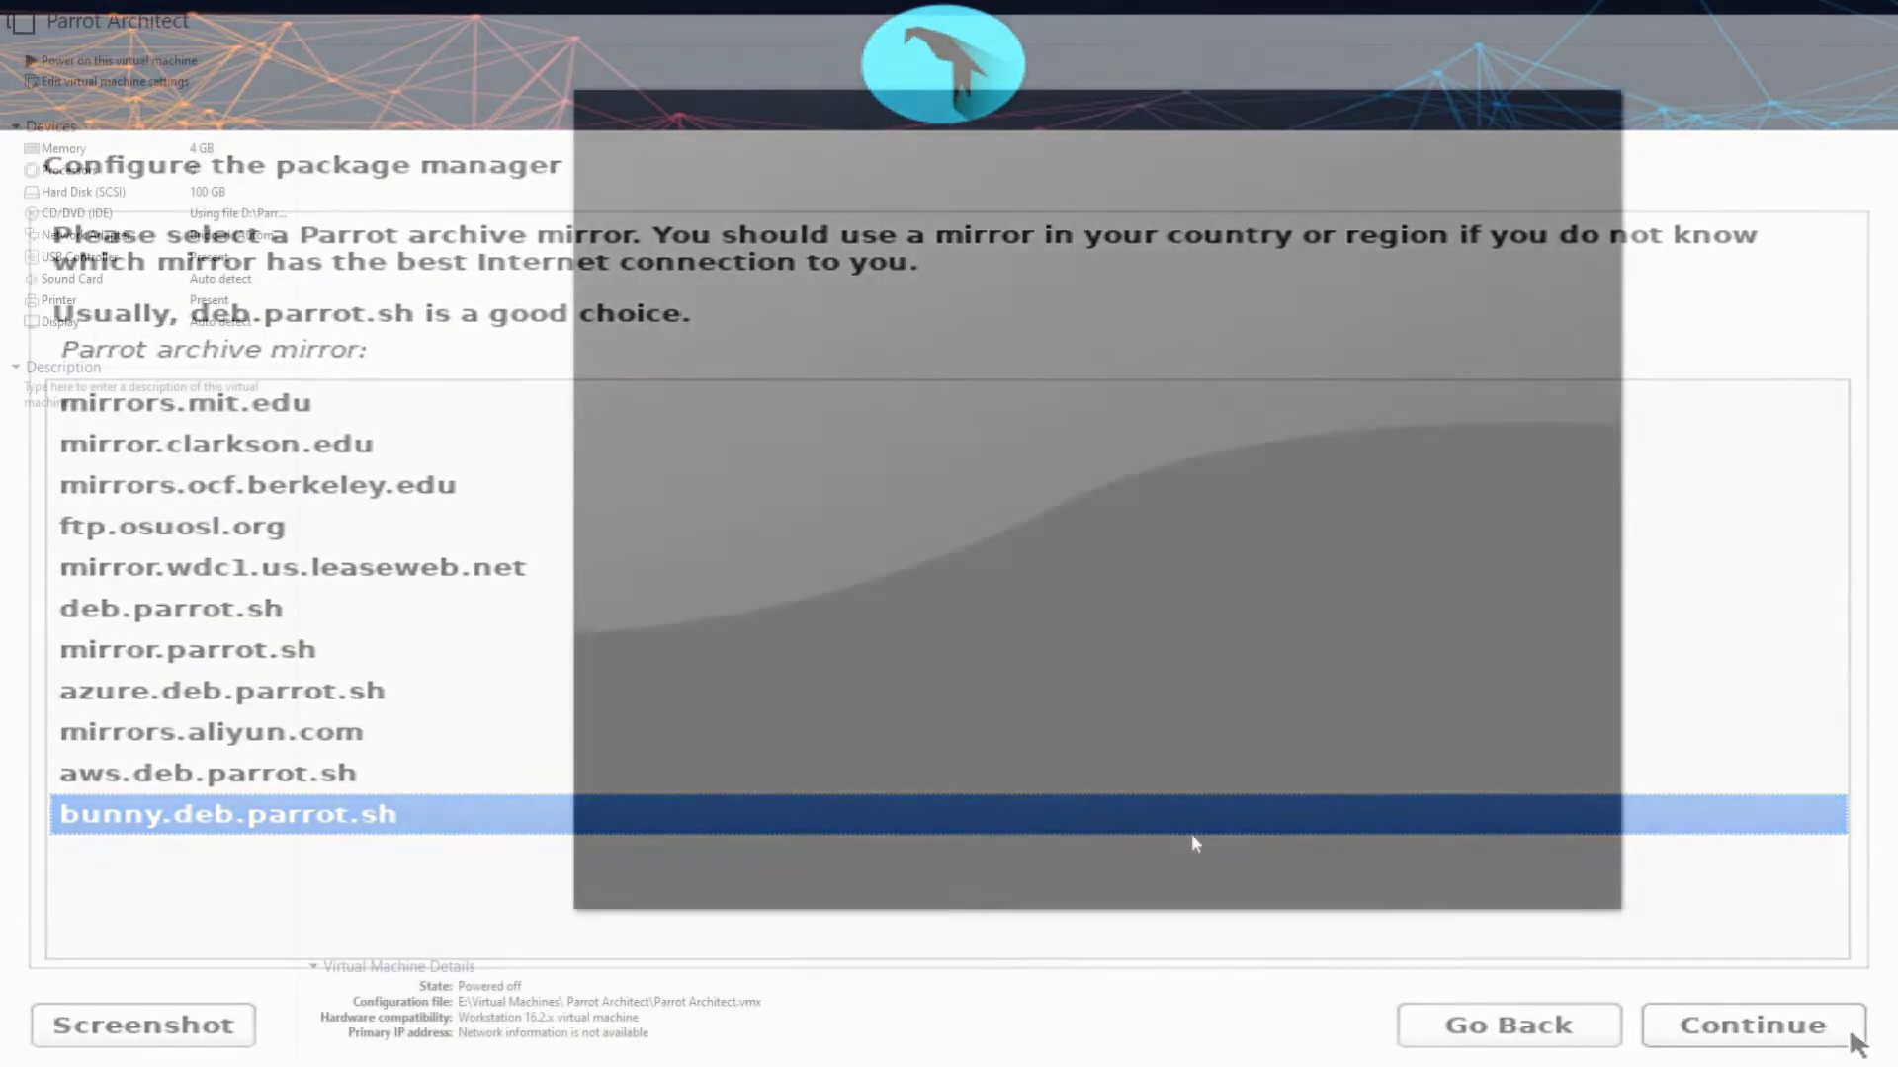
{"action": "left_click", "coordinate": [1849, 1027]}
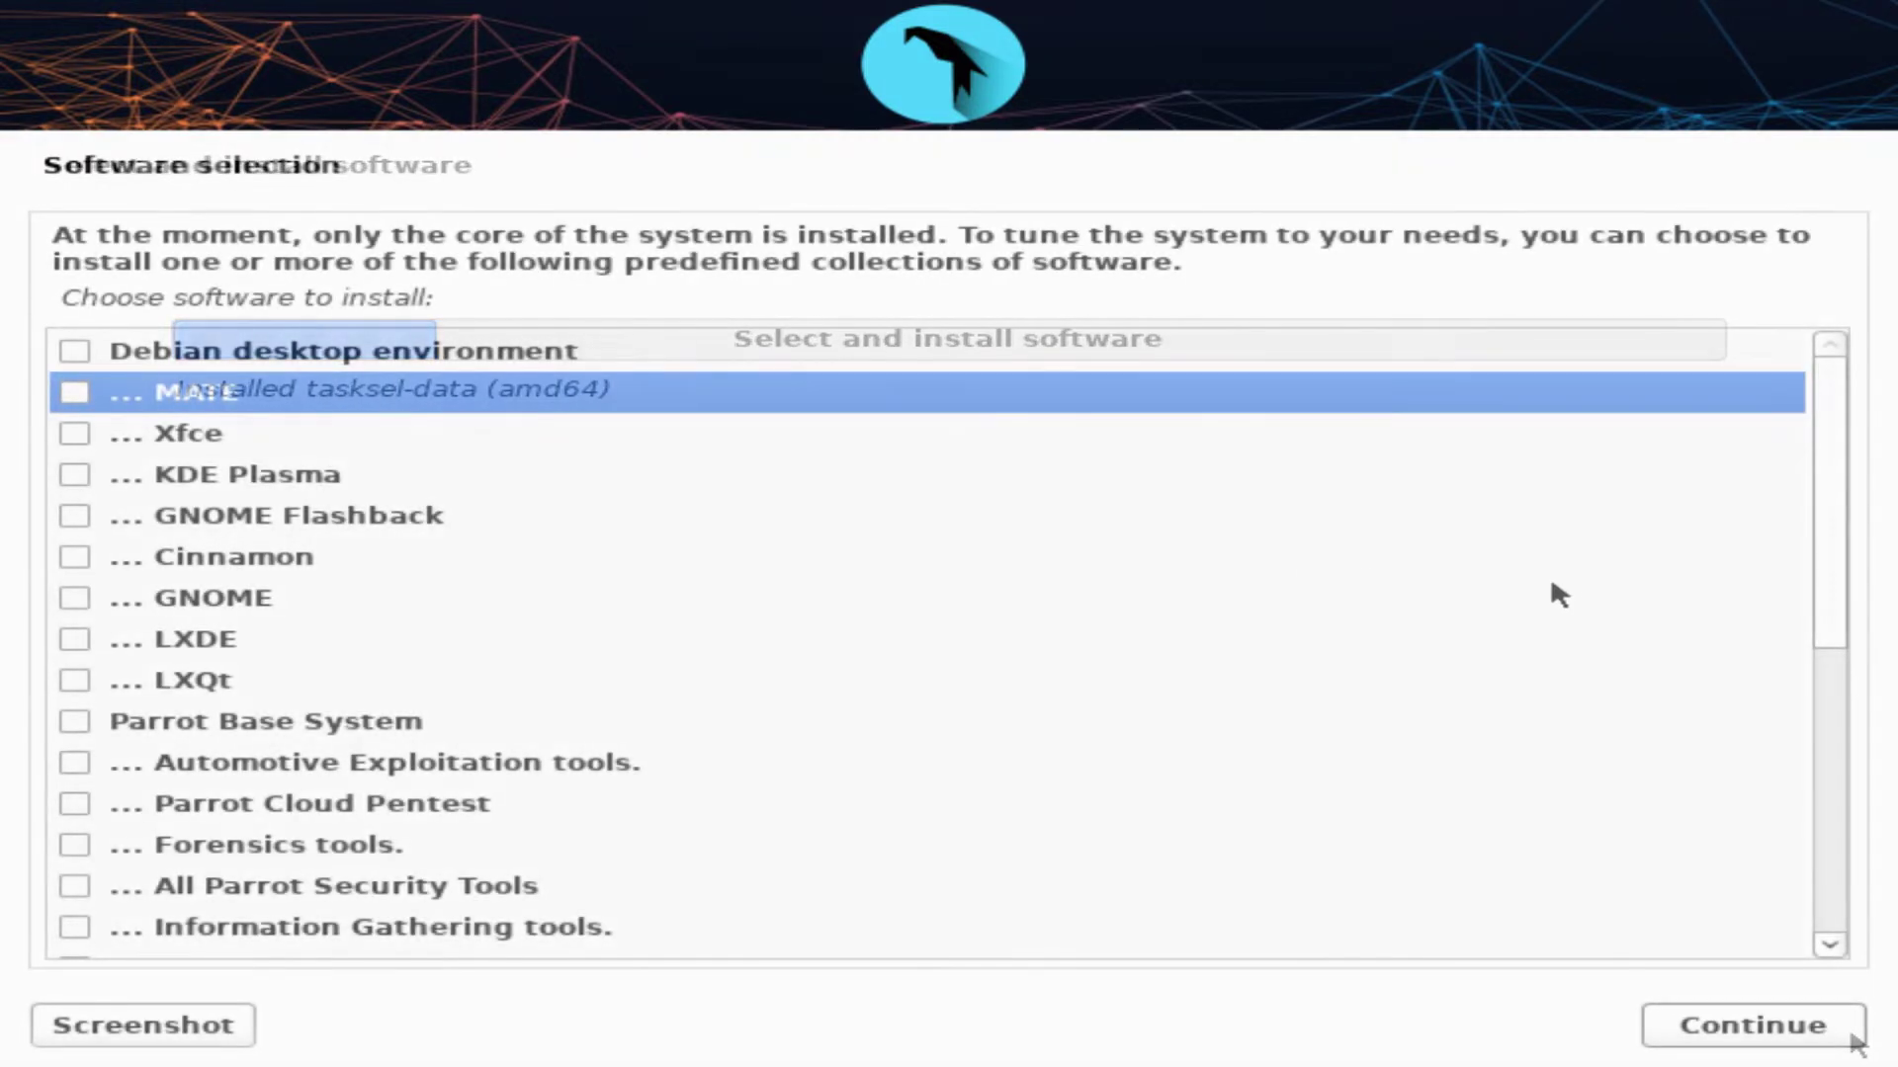
{"action": "left_click_drag", "start_coordinate": [1826, 518], "coordinate": [1828, 922]}
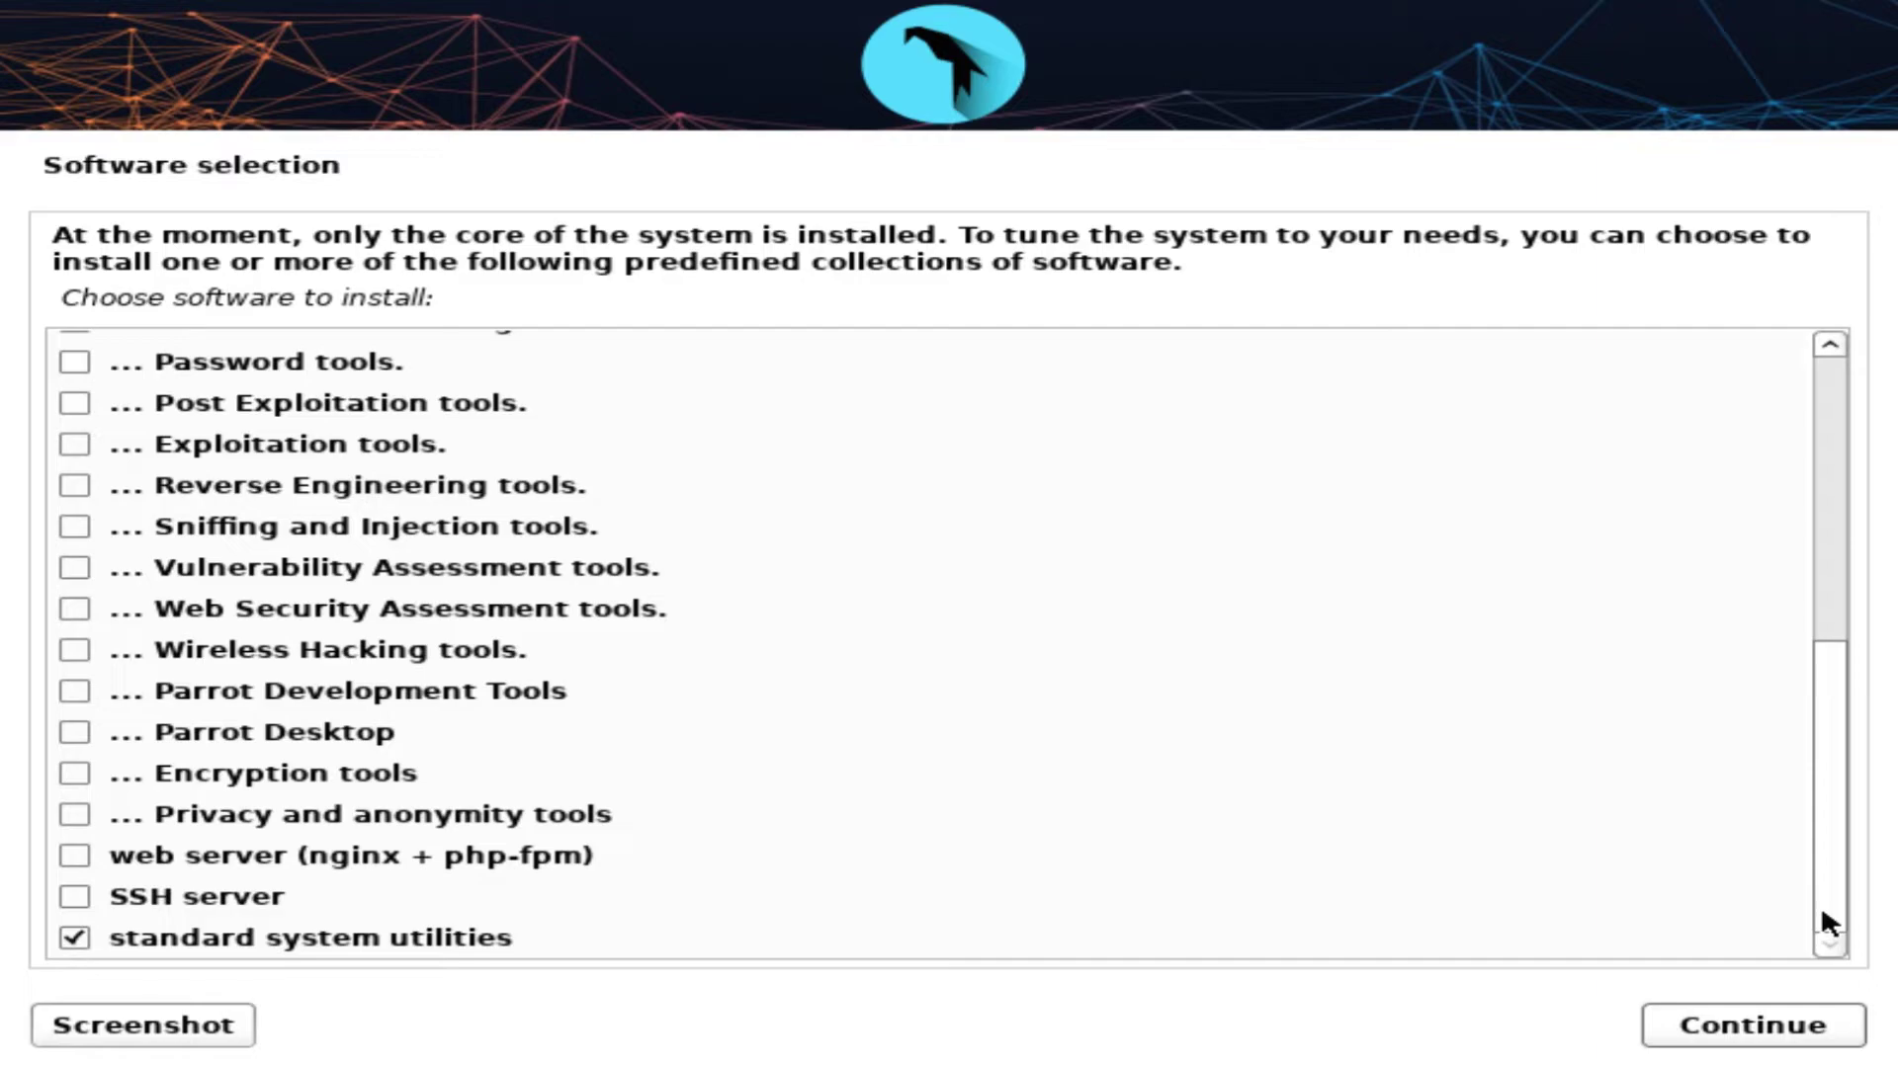
{"action": "left_click_drag", "start_coordinate": [1828, 919], "coordinate": [1823, 515]}
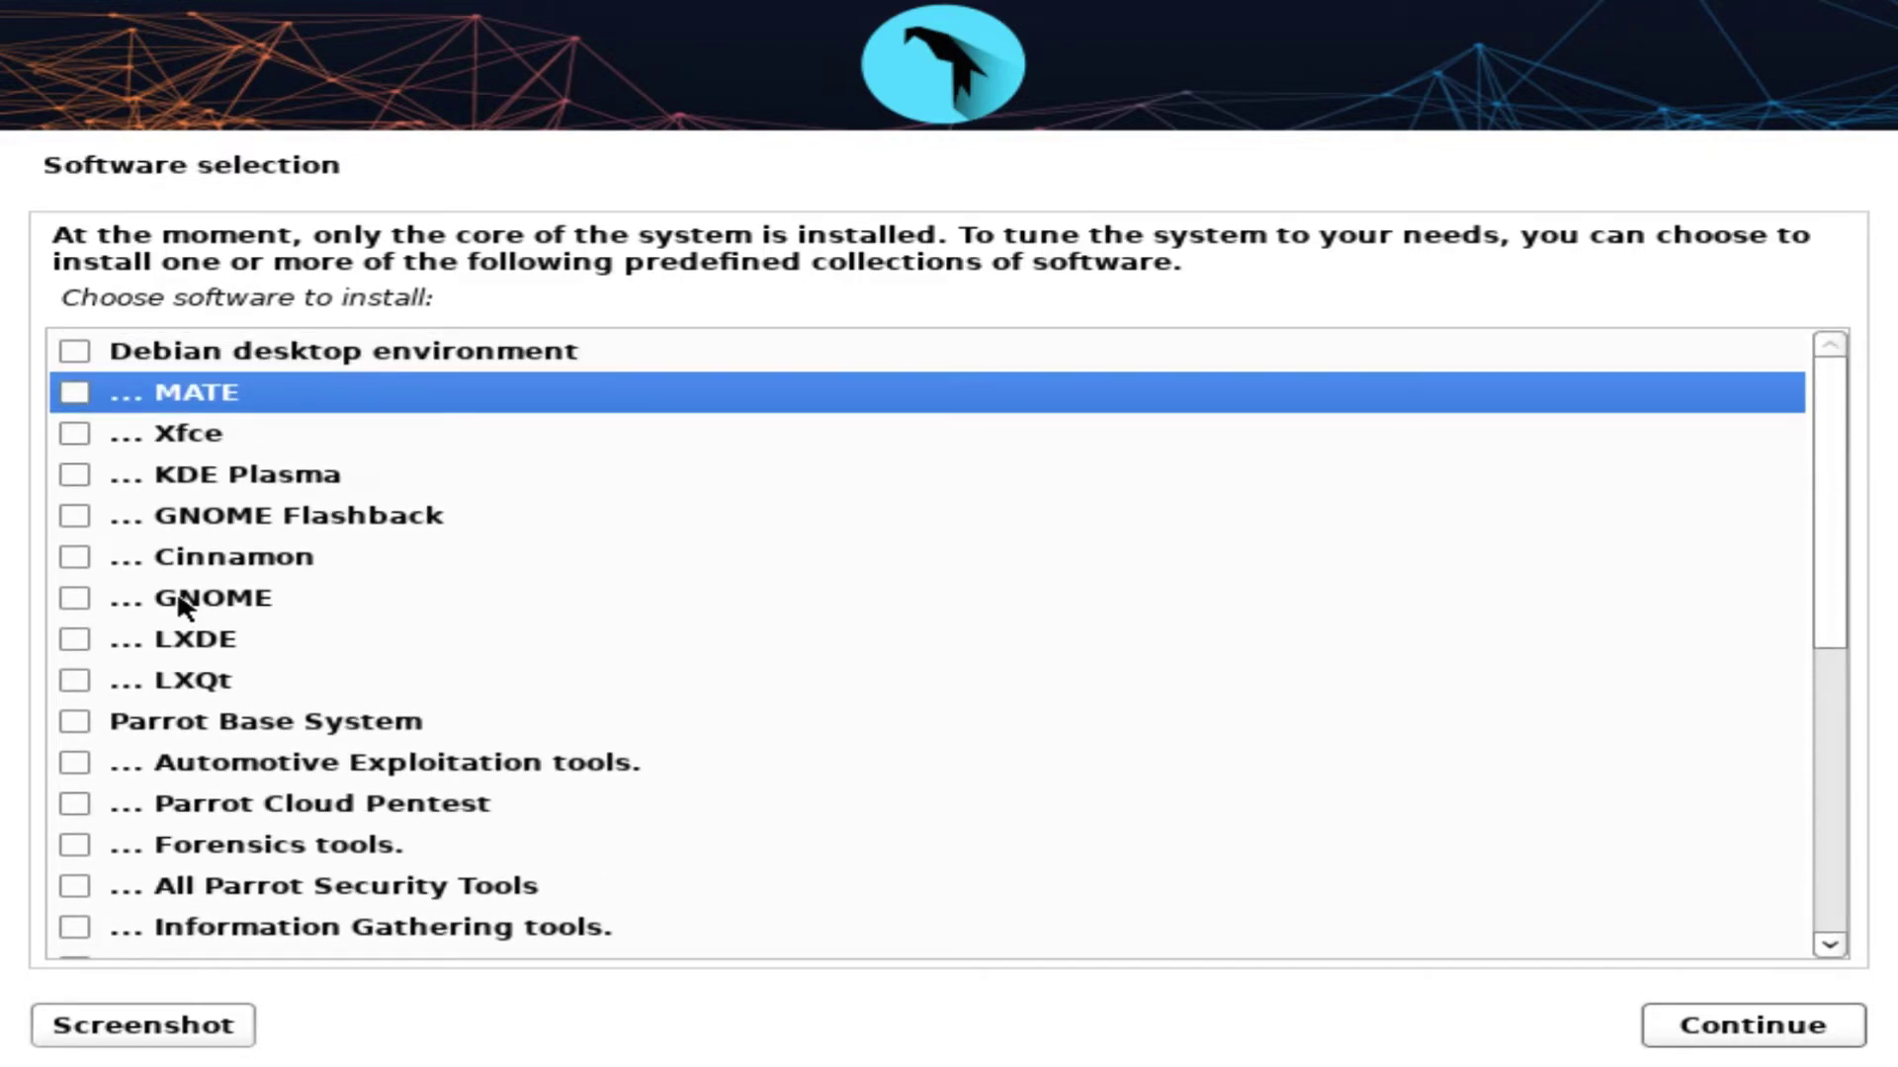
Add KDE Plasma to the privacy and anonymity tools and start the software installation.
{"action": "left_click", "coordinate": [74, 475]}
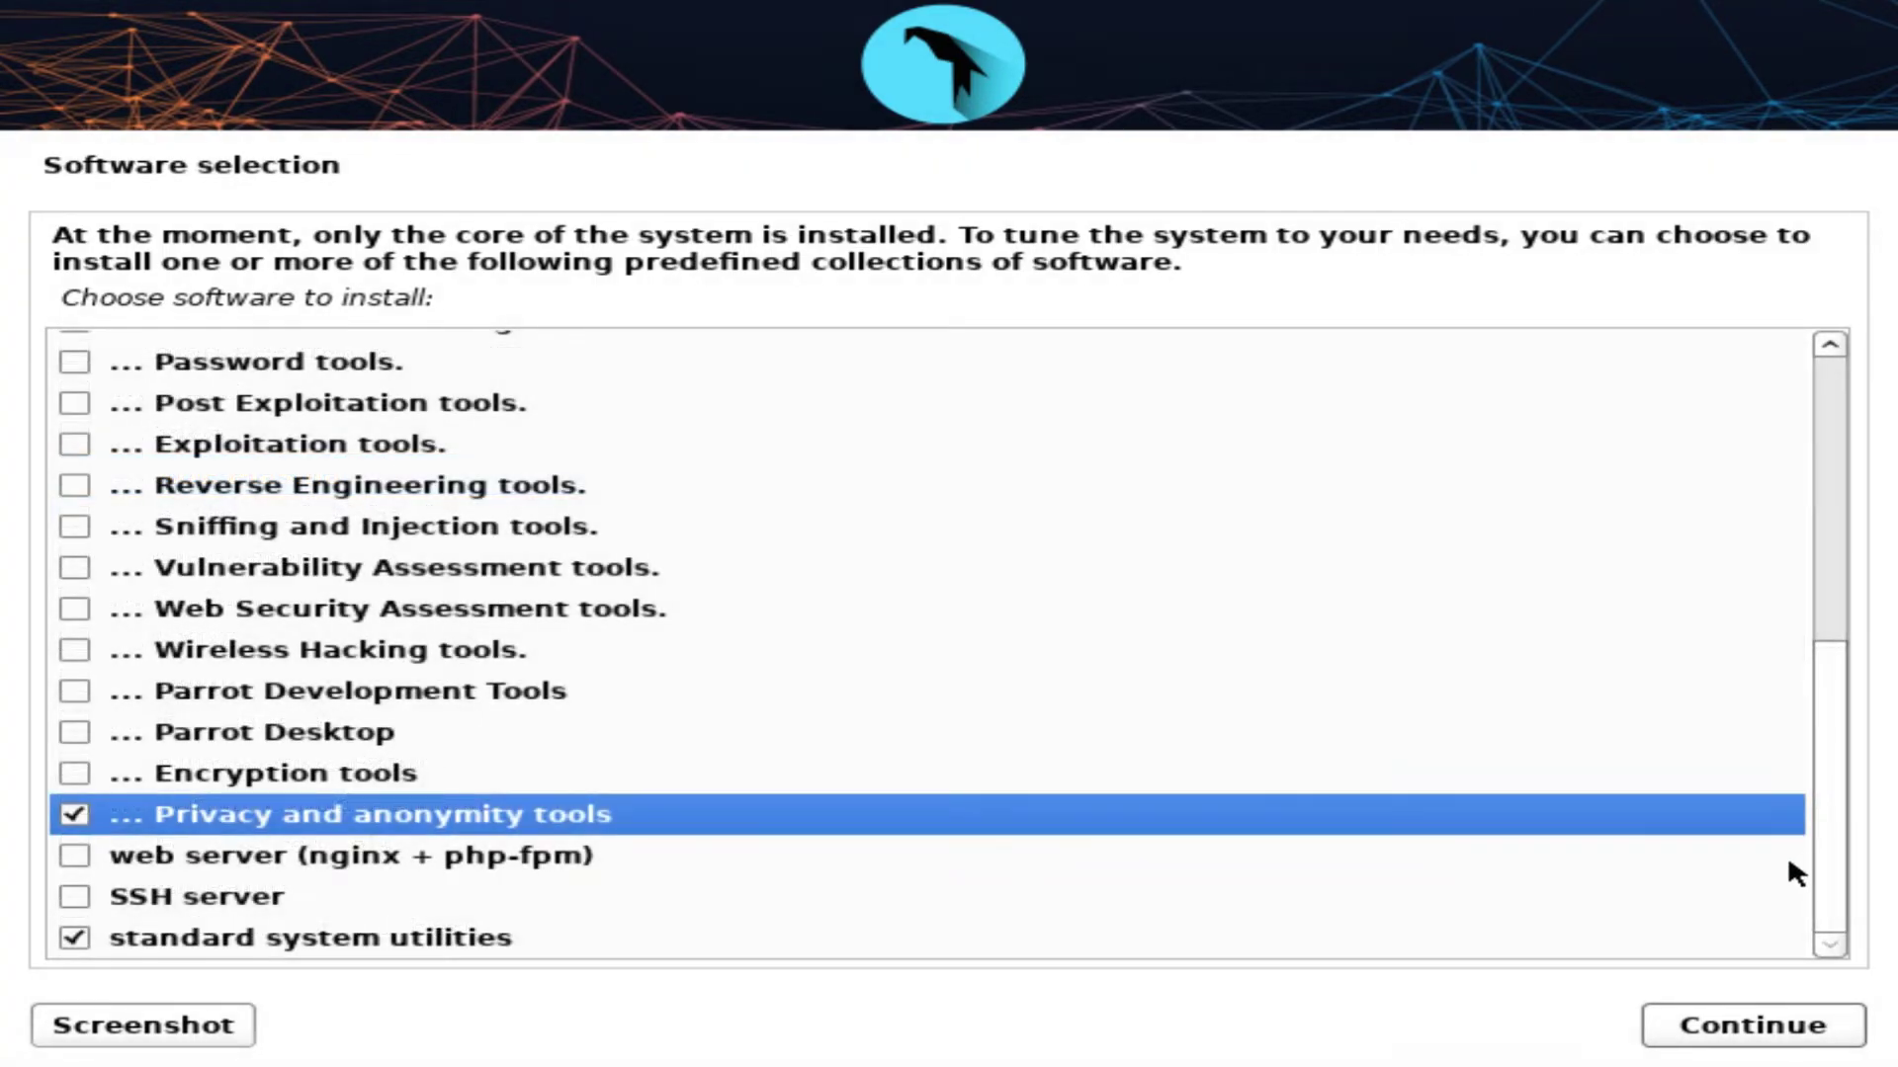
{"action": "left_click", "coordinate": [1752, 1025]}
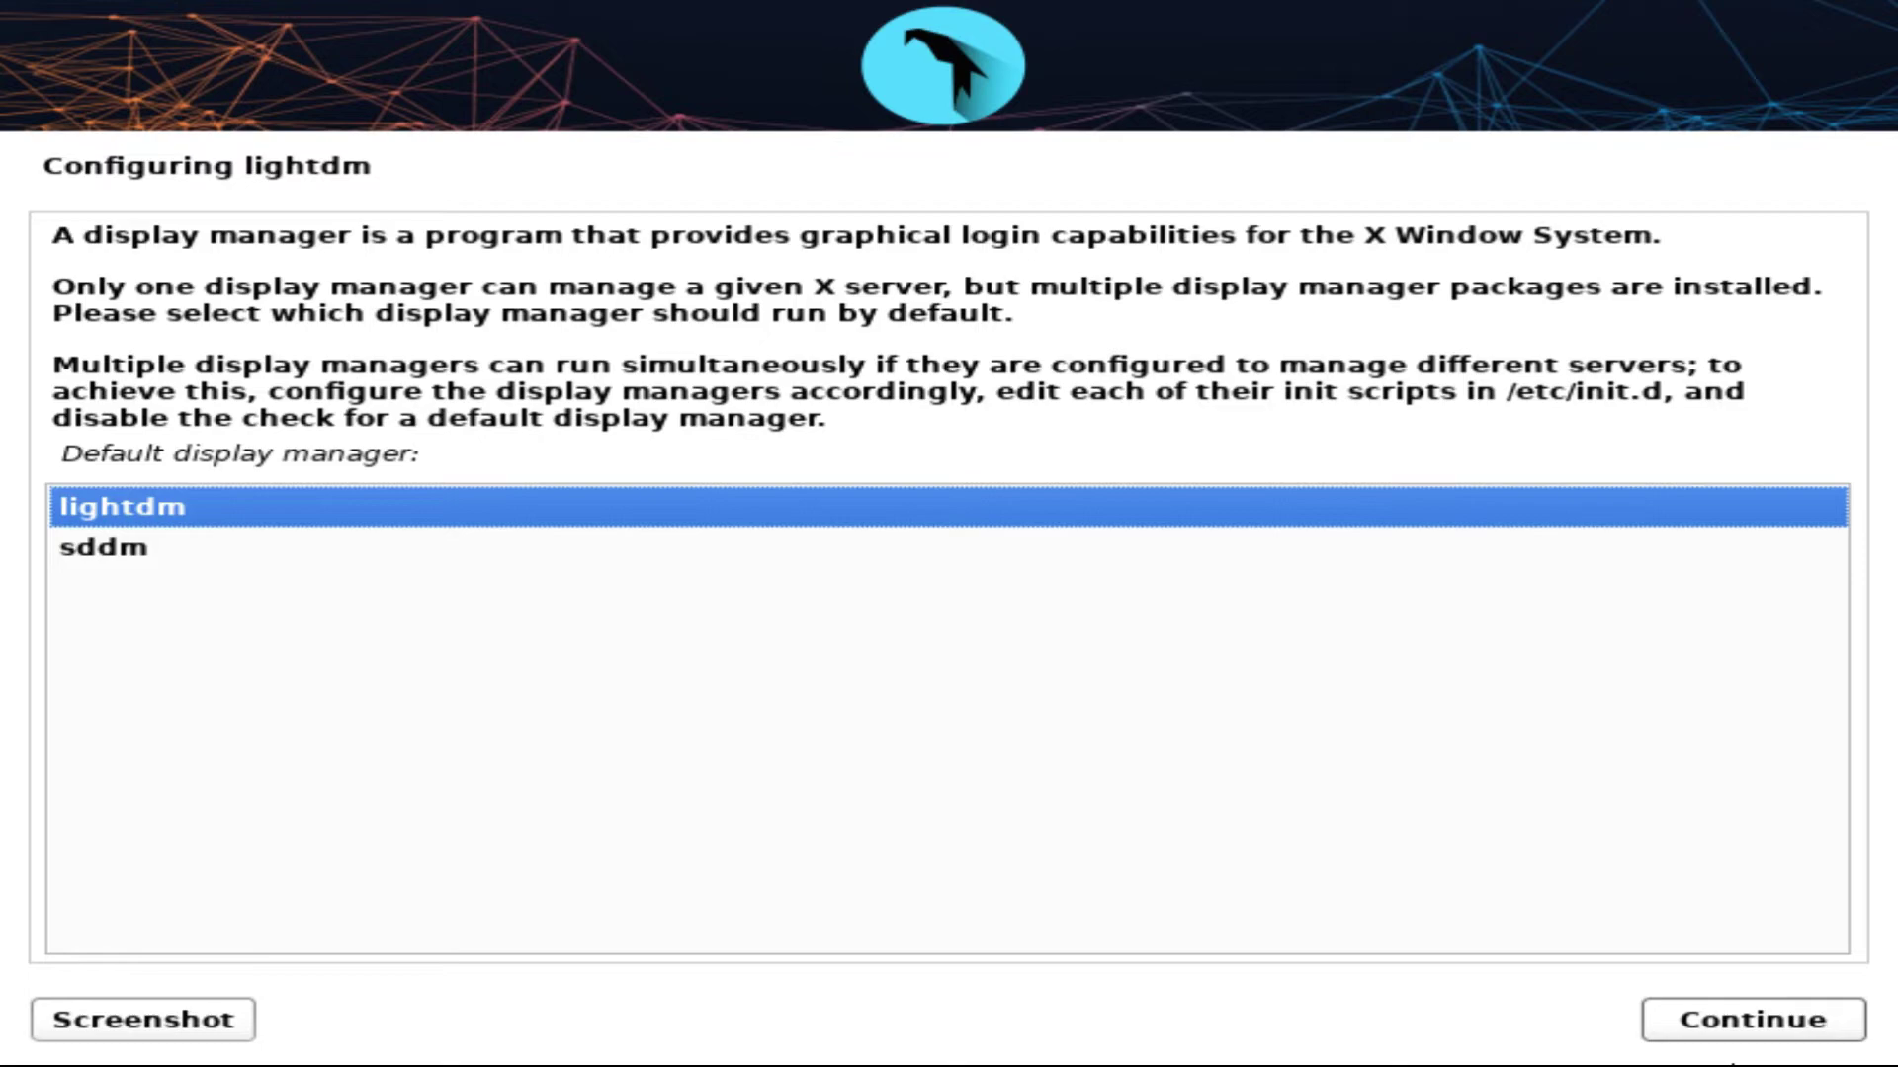
Choose sddm as the default display manager.
{"action": "left_click", "coordinate": [145, 551]}
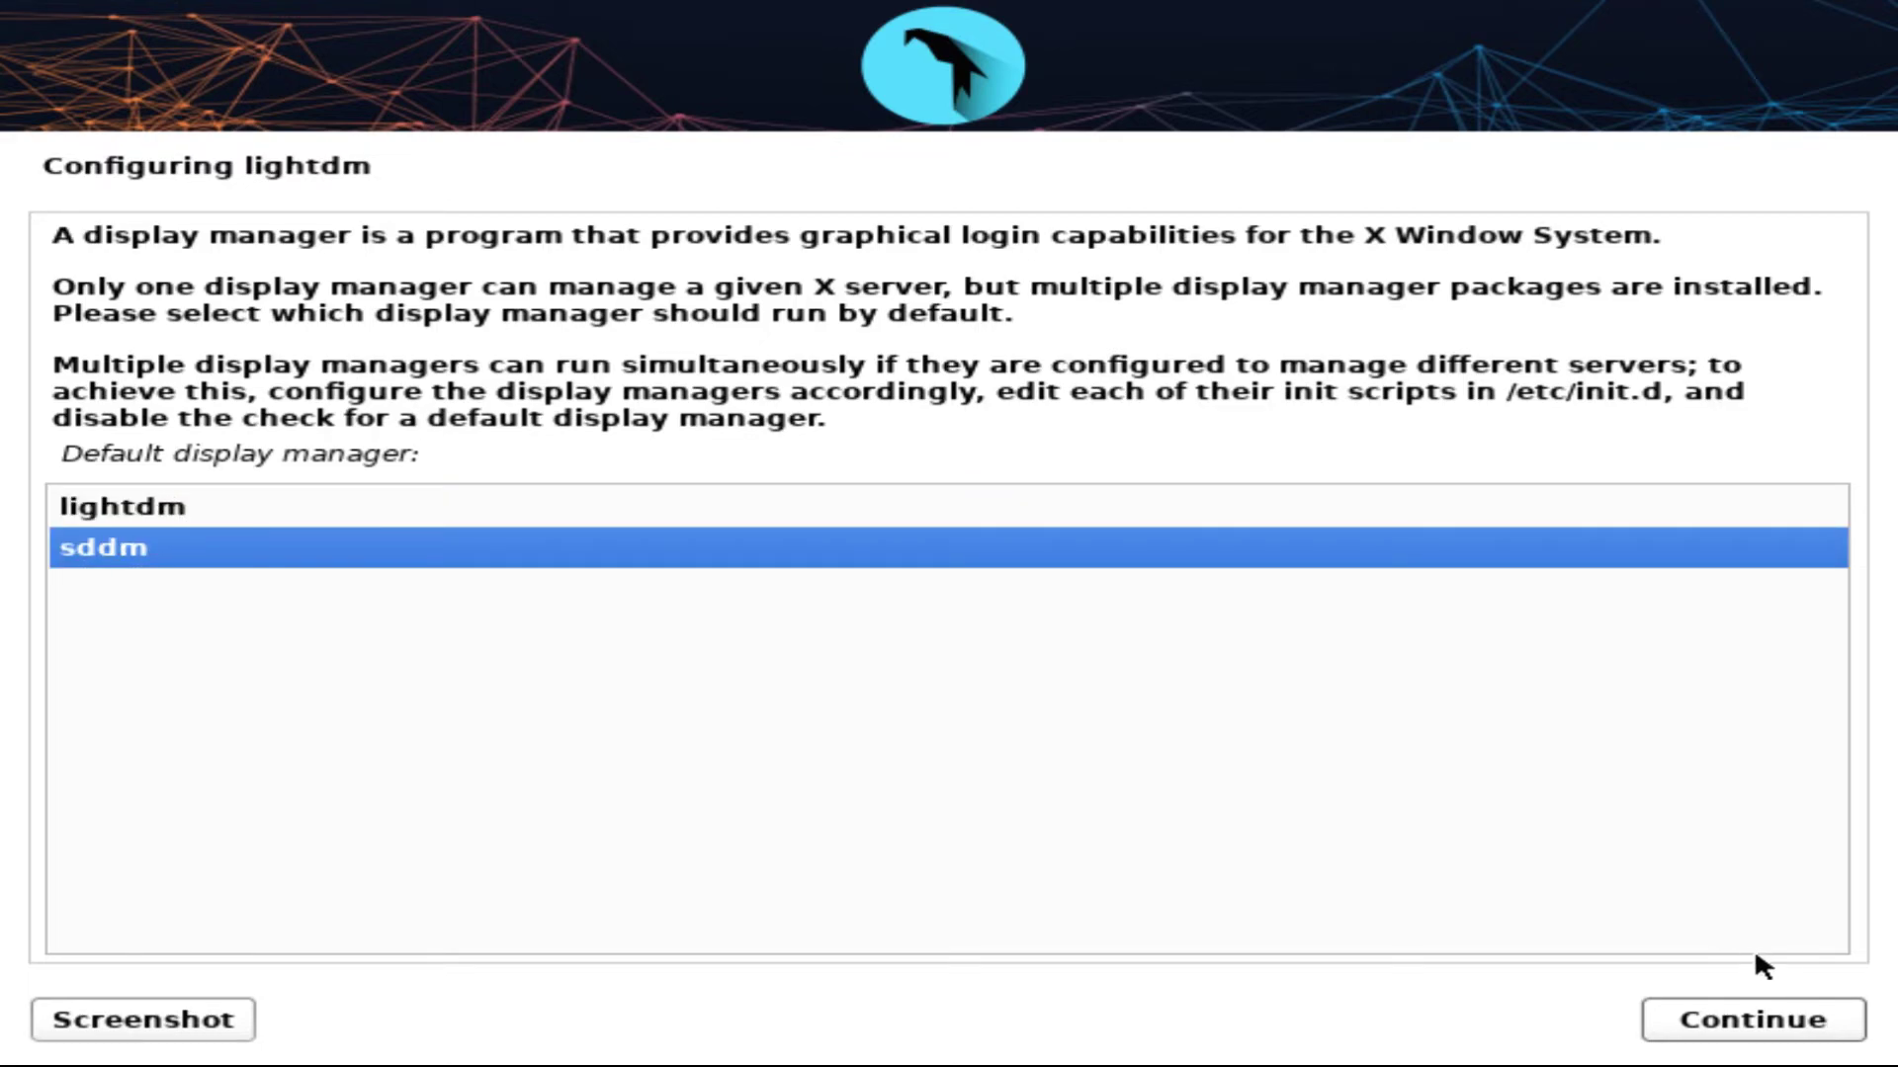
{"action": "left_click", "coordinate": [1755, 1018]}
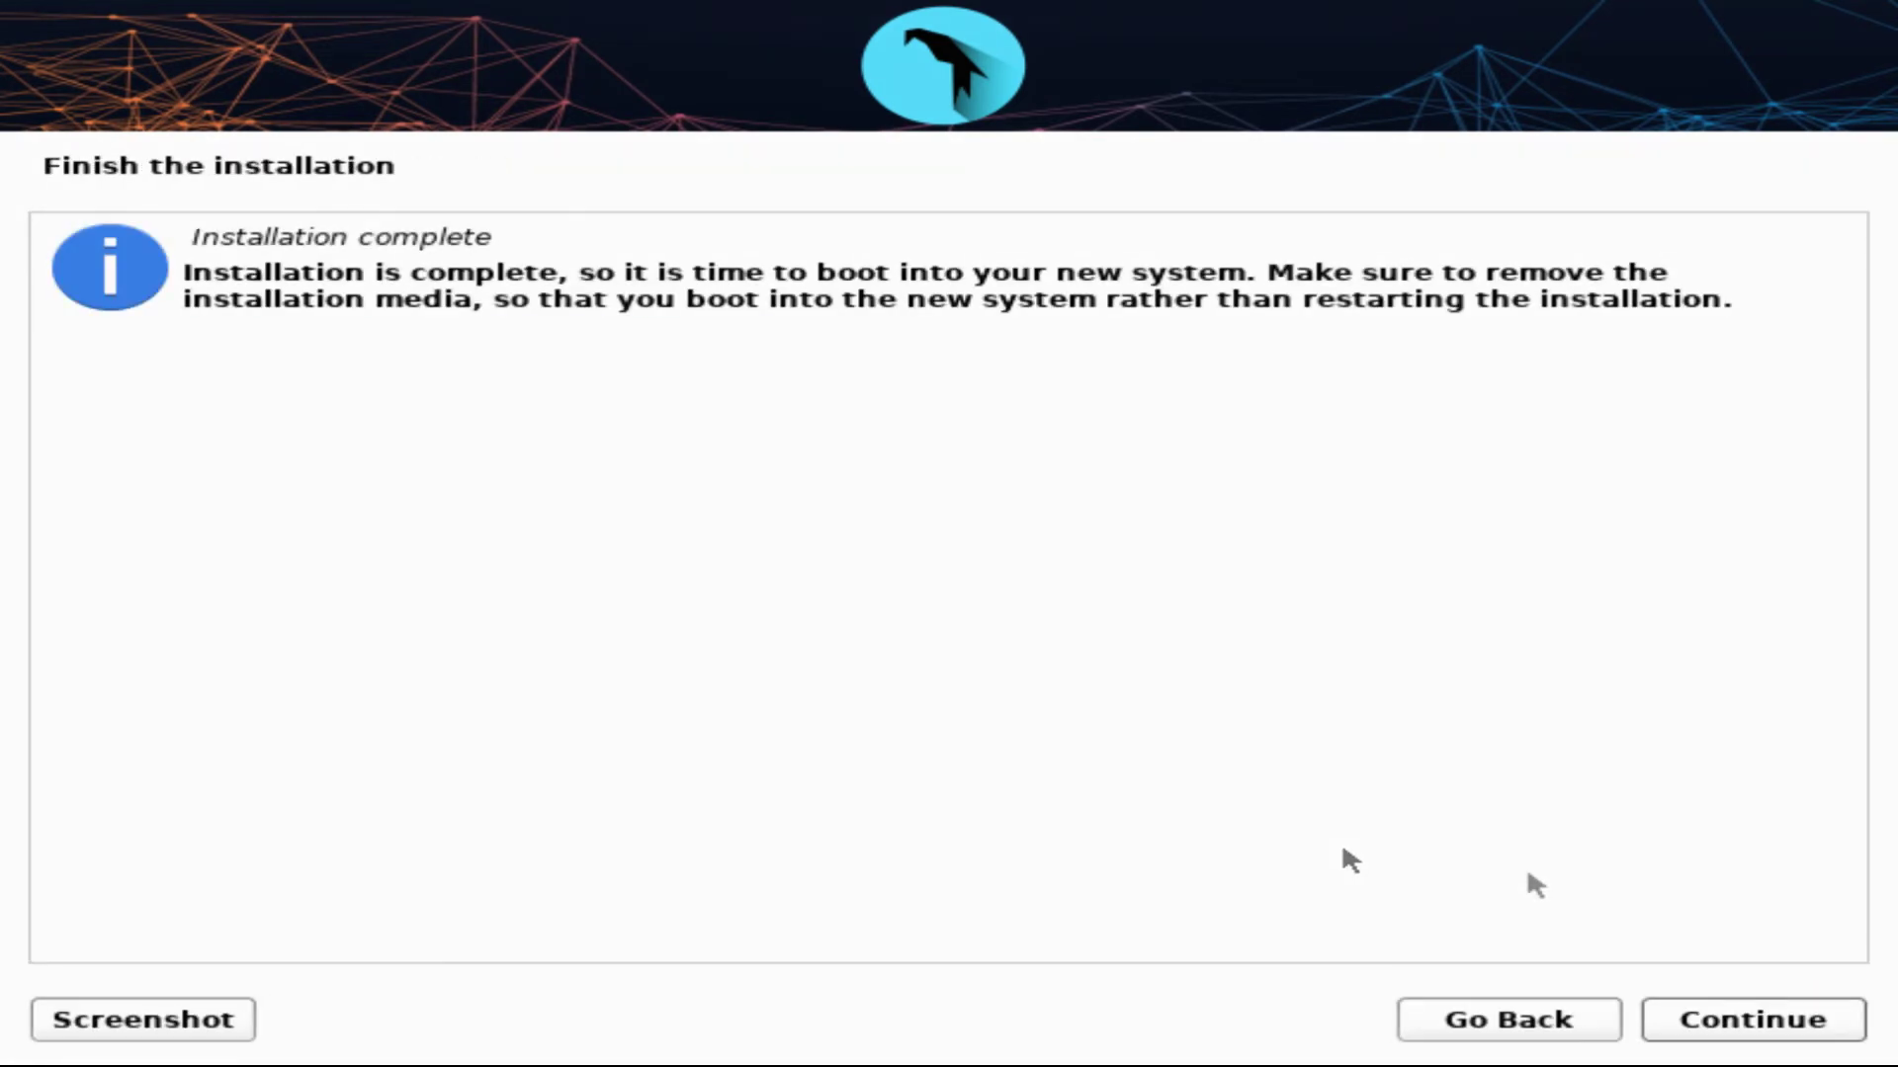
Finish the installation, reboot, and log in with the user's password.
{"action": "left_click", "coordinate": [1726, 1026]}
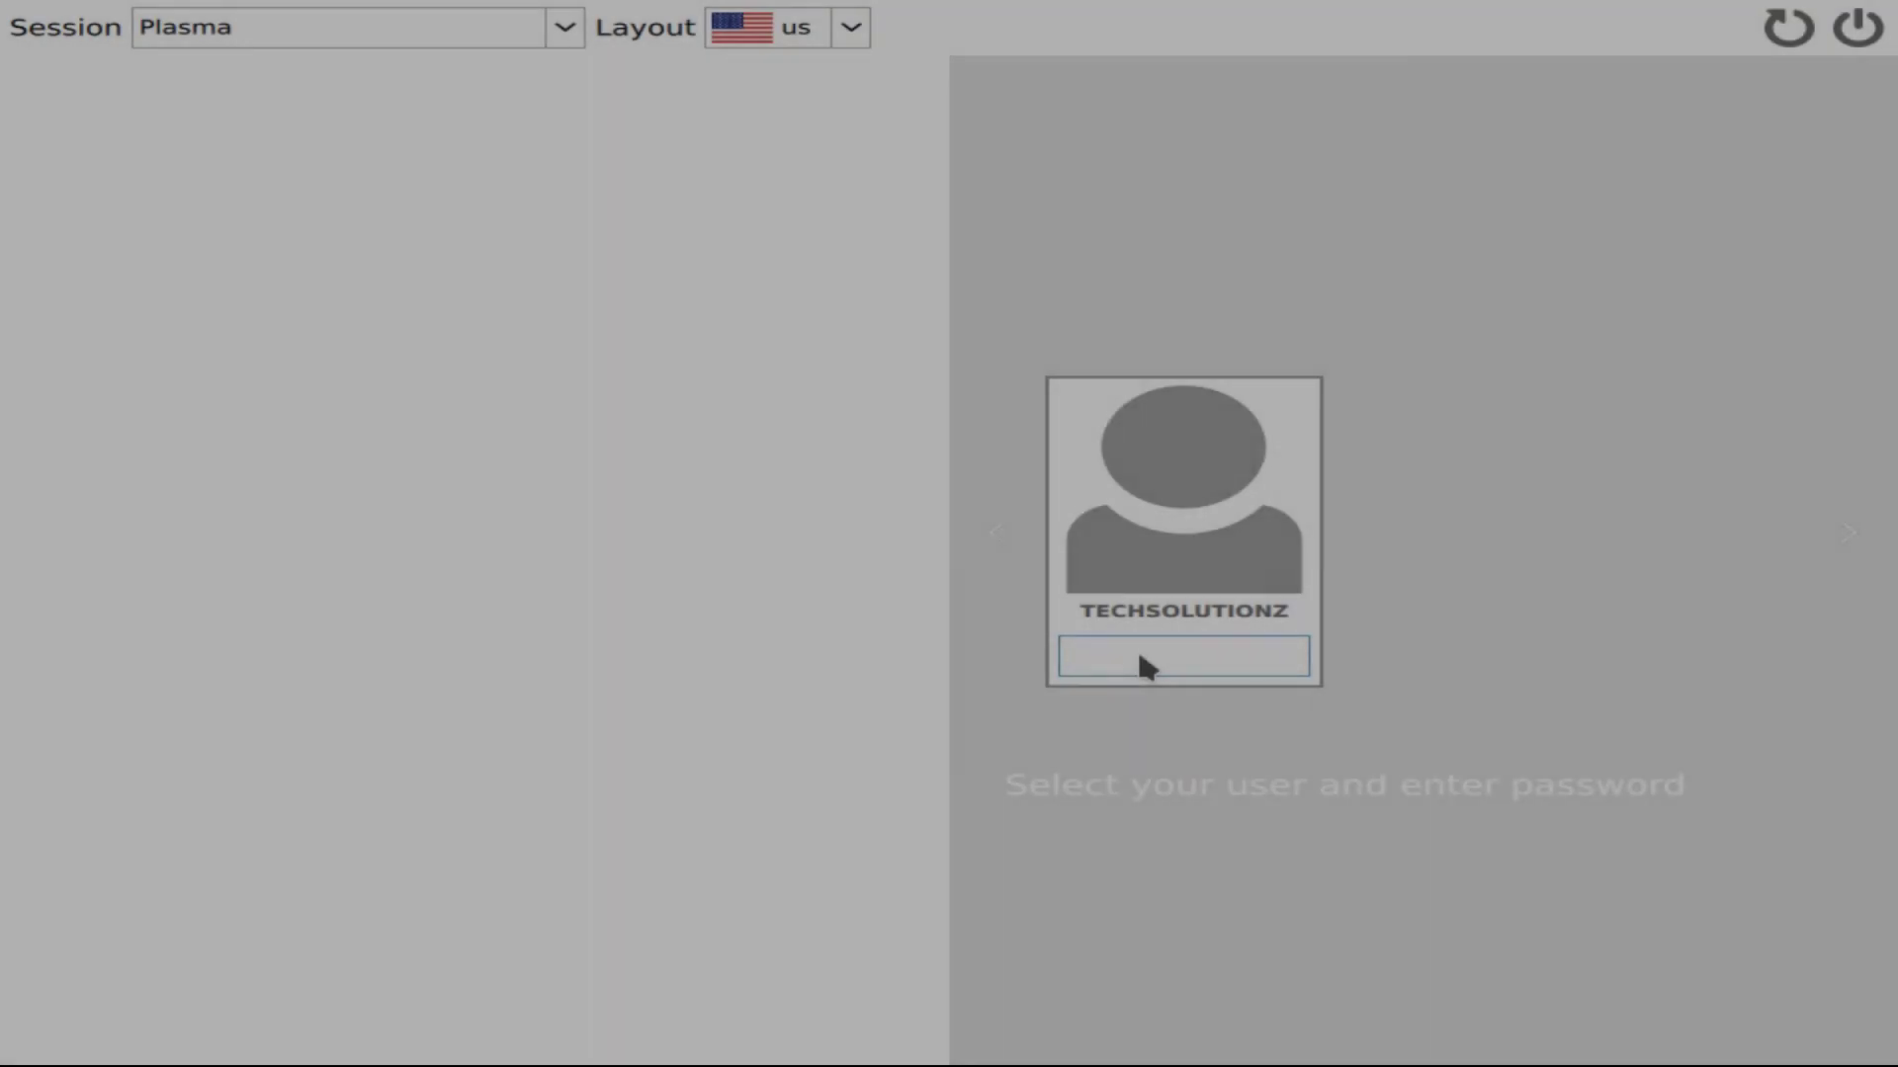
{"action": "type", "text": "******"}
{"action": "key", "text": "Return"}
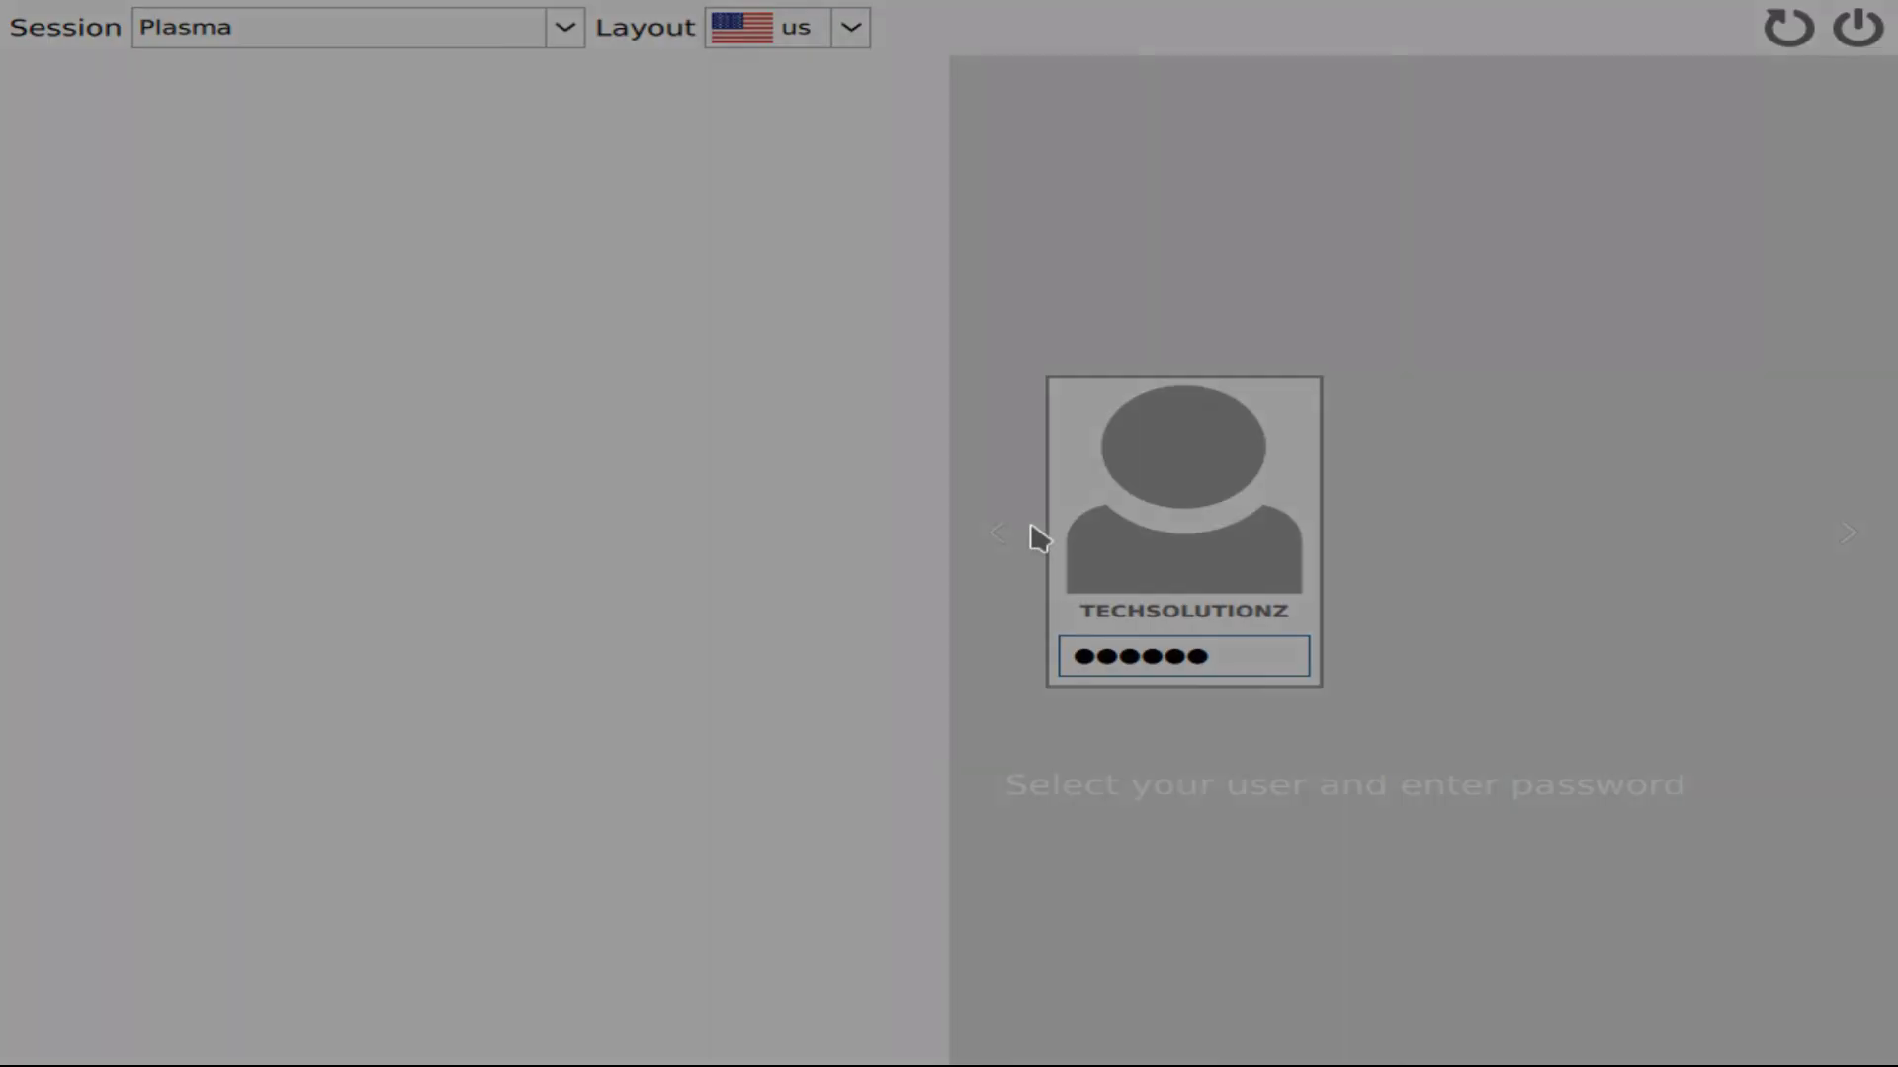